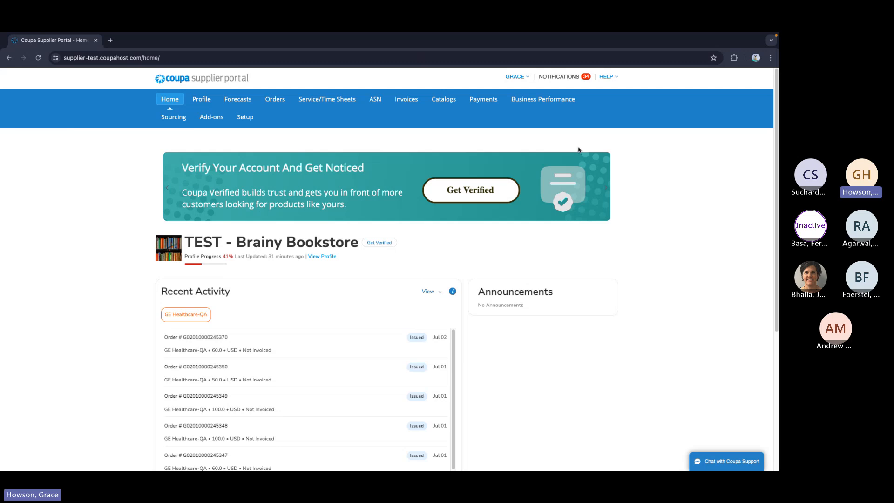
Open the full list of notifications and go to the notification preferences
click(558, 77)
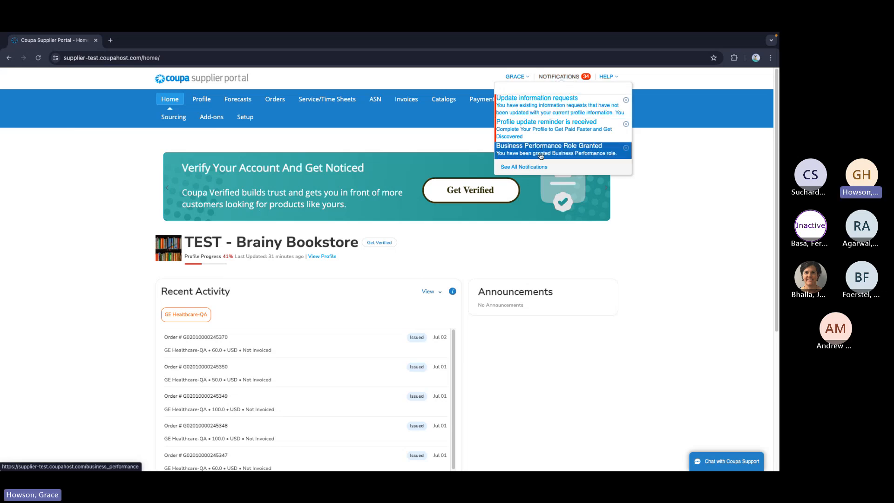
click(533, 168)
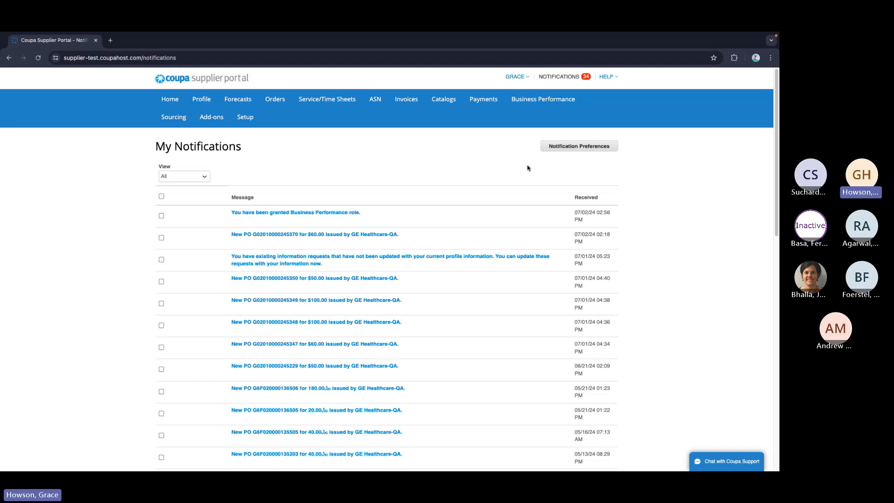
click(561, 150)
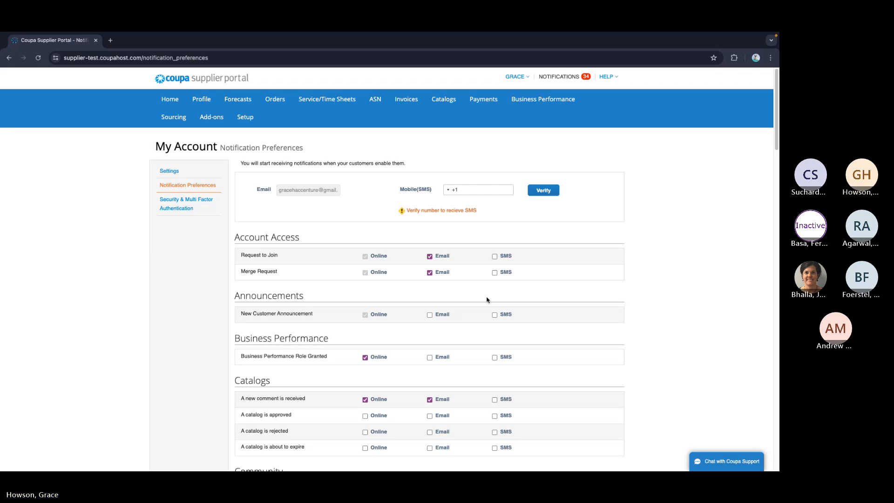
Try to enable SMS notifications for Request to Join, and dismiss the phone number notice
click(495, 257)
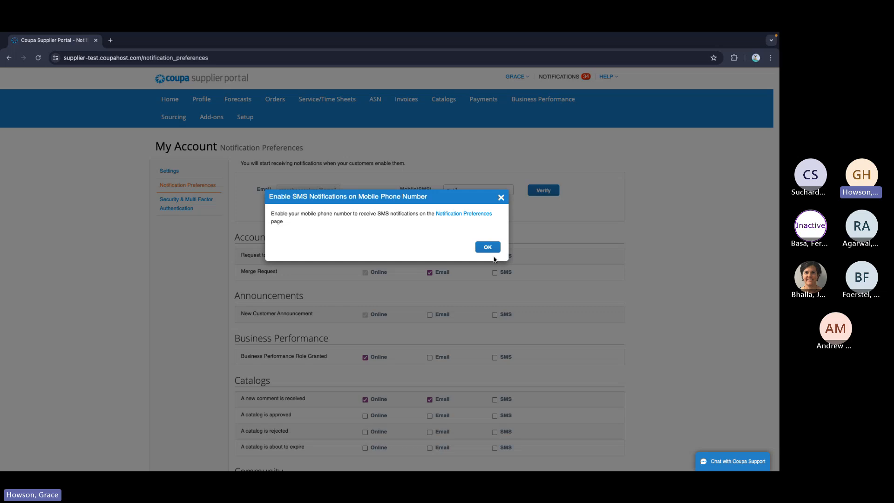
click(501, 200)
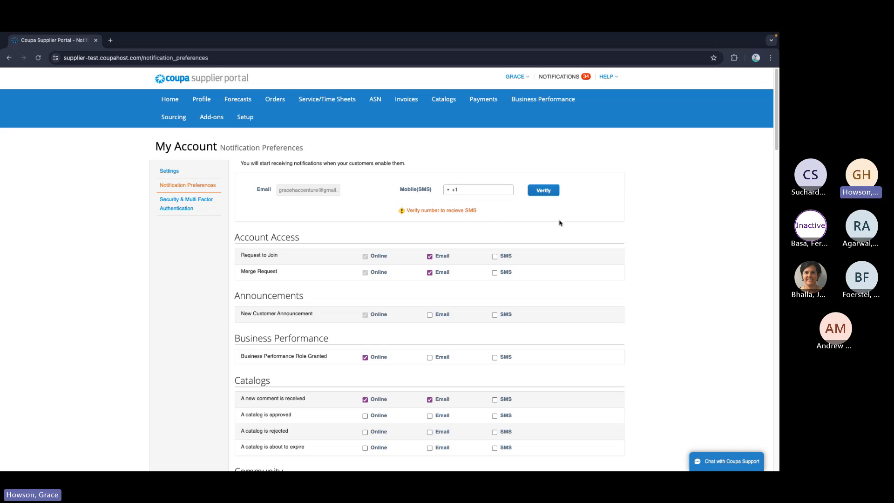
Enable email notifications for all five Form Responses events and save the notification preferences
scroll(579, 242, down, 3)
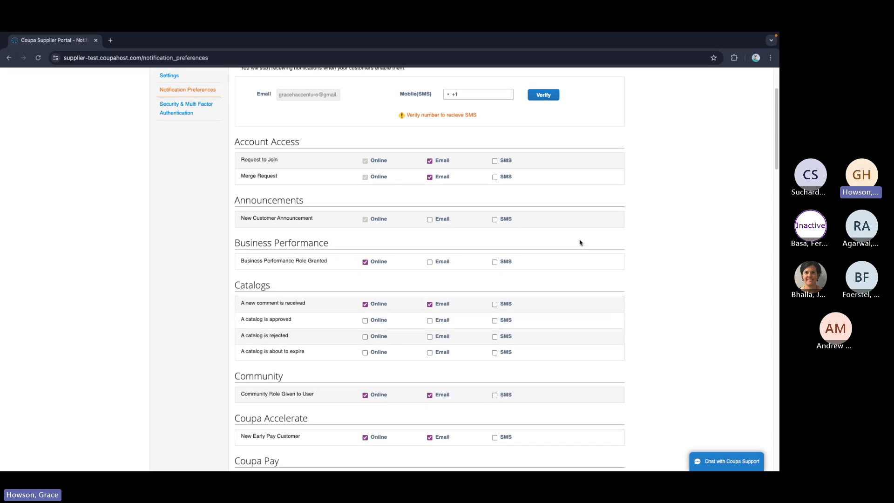
scroll(579, 242, down, 2)
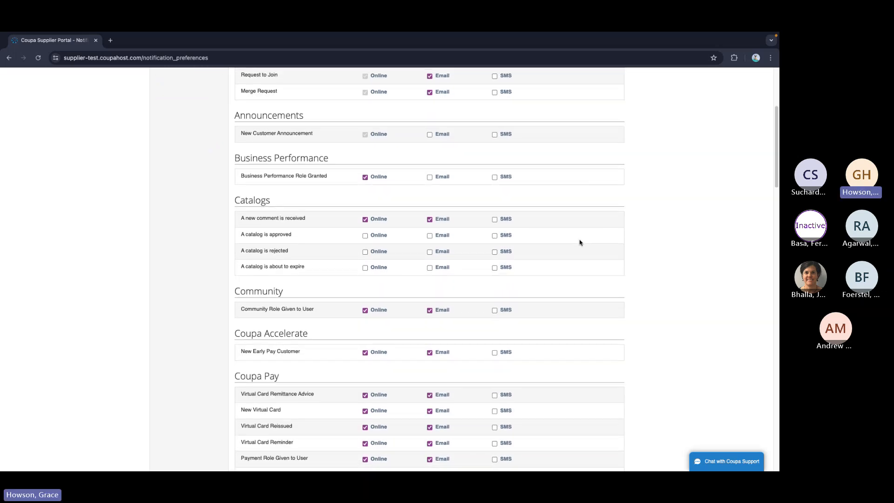
scroll(579, 242, down, 2)
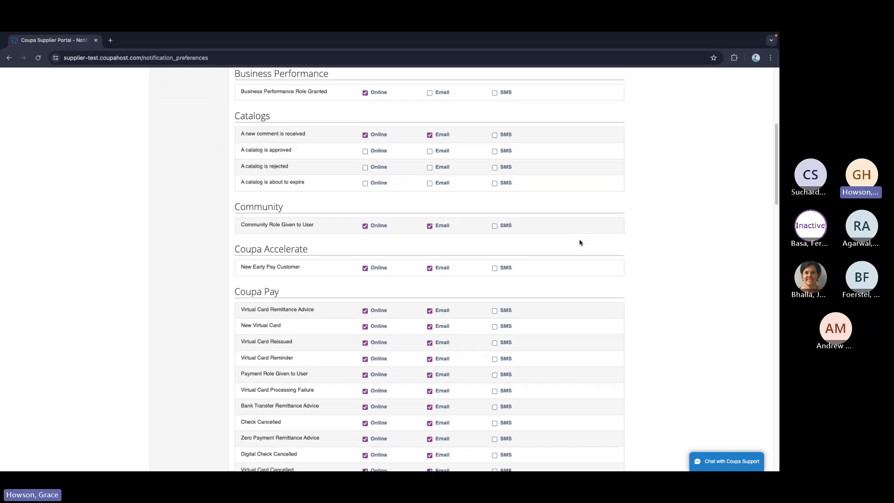
scroll(580, 242, down, 2)
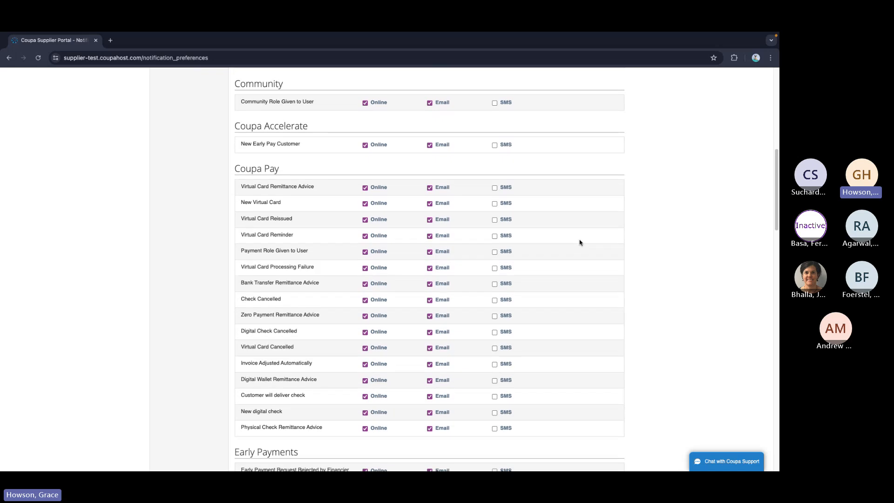
scroll(579, 242, down, 2)
scroll(579, 242, down, 5)
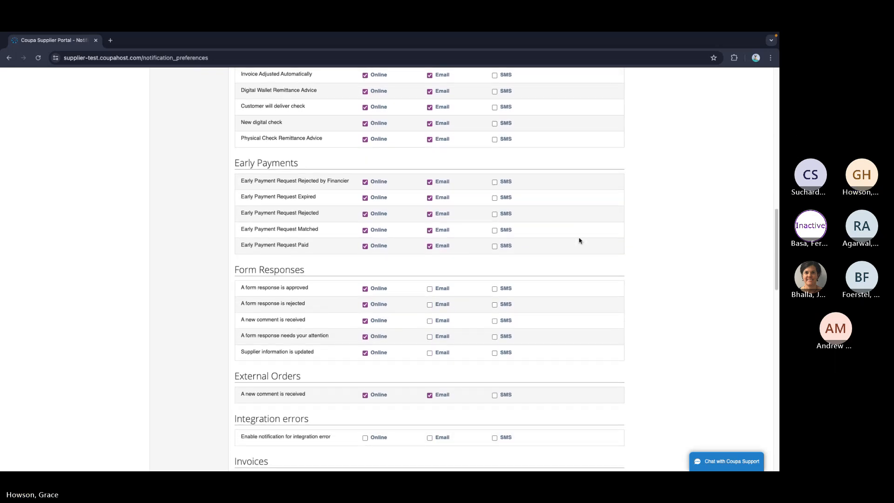
click(429, 289)
click(429, 305)
click(430, 321)
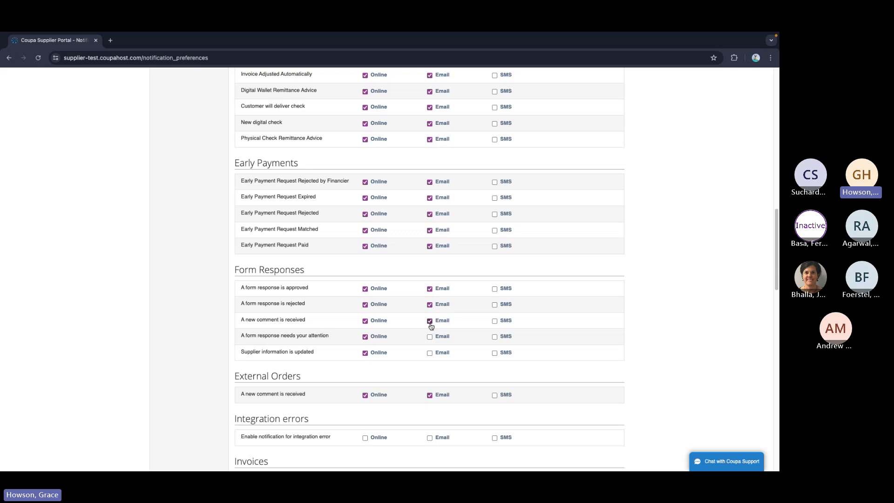
click(429, 337)
click(429, 353)
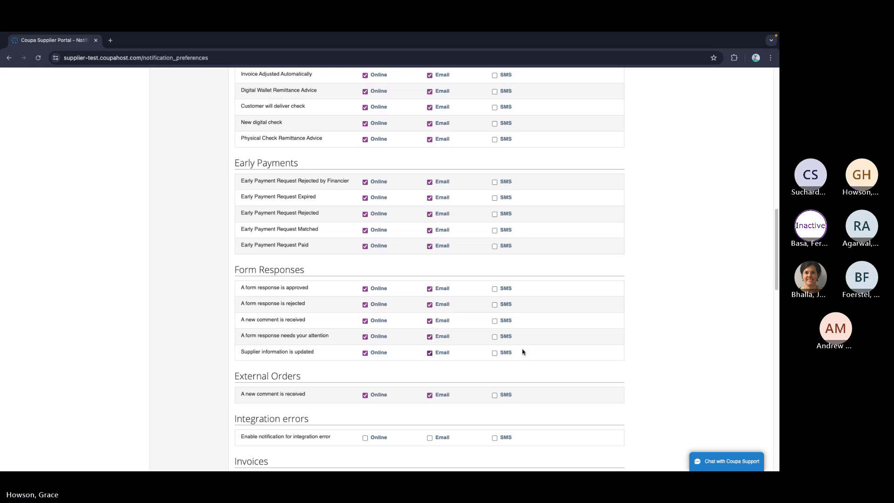
scroll(625, 346, down, 2)
scroll(625, 346, down, 12)
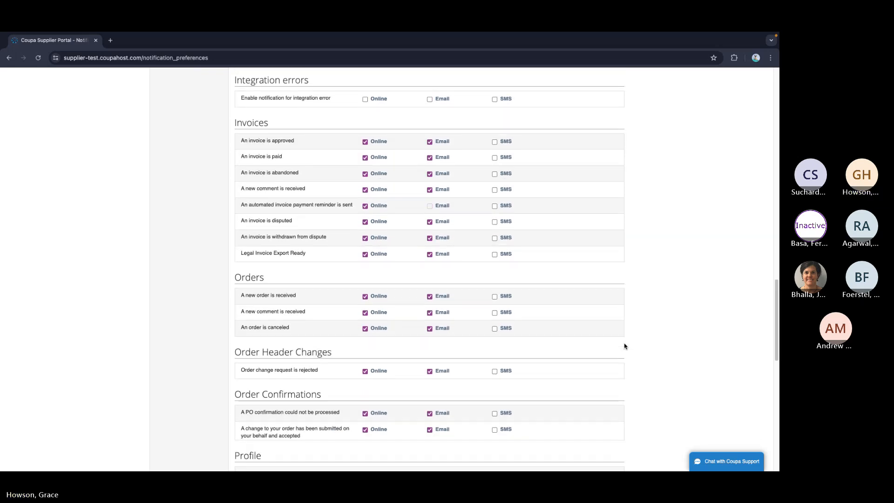
scroll(625, 346, down, 5)
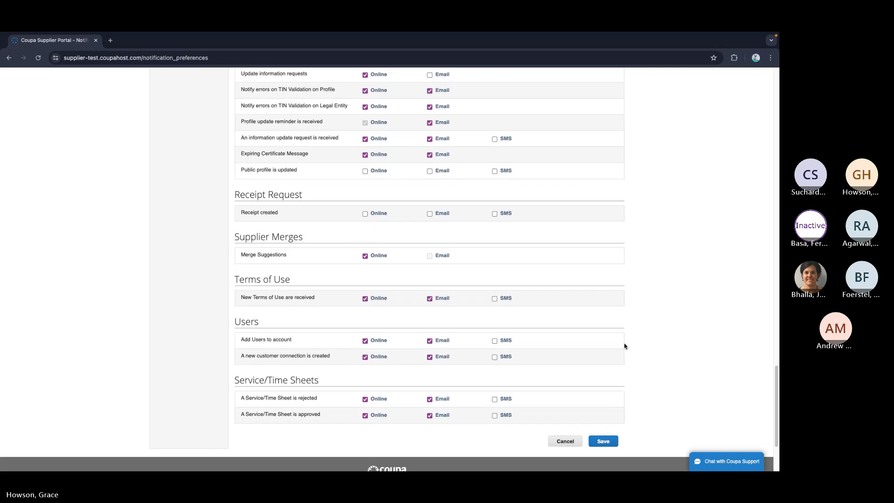
click(601, 403)
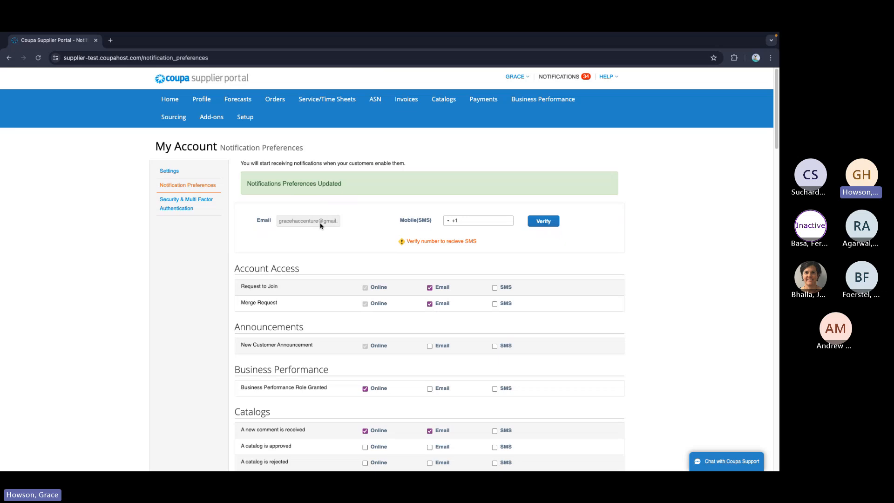
Review the account's Security & Multi Factor Authentication settings
click(173, 210)
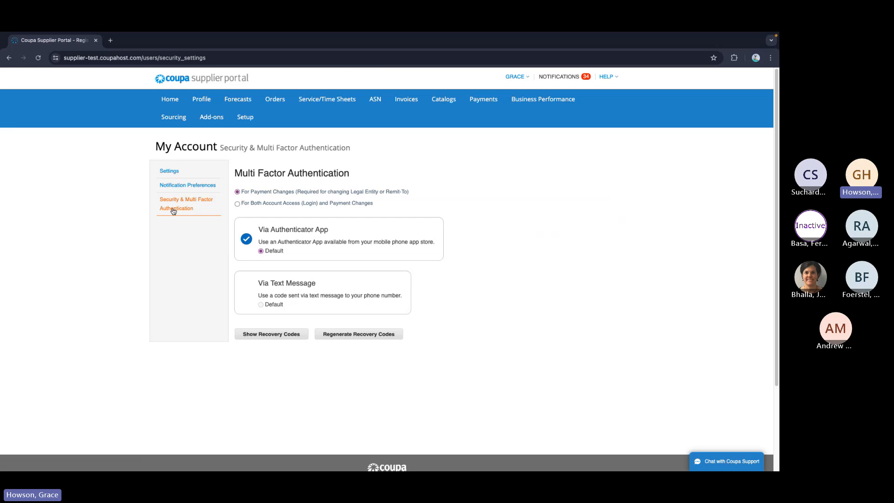
Edit the existing admin user's access in the setup area, limiting the selectable permissions to Orders, Invoices, Profiles and Payments, and save
click(251, 119)
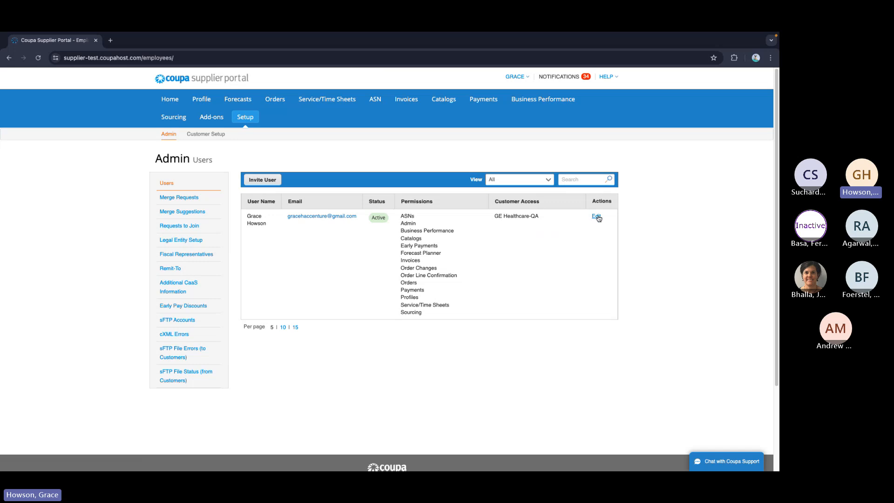
click(596, 217)
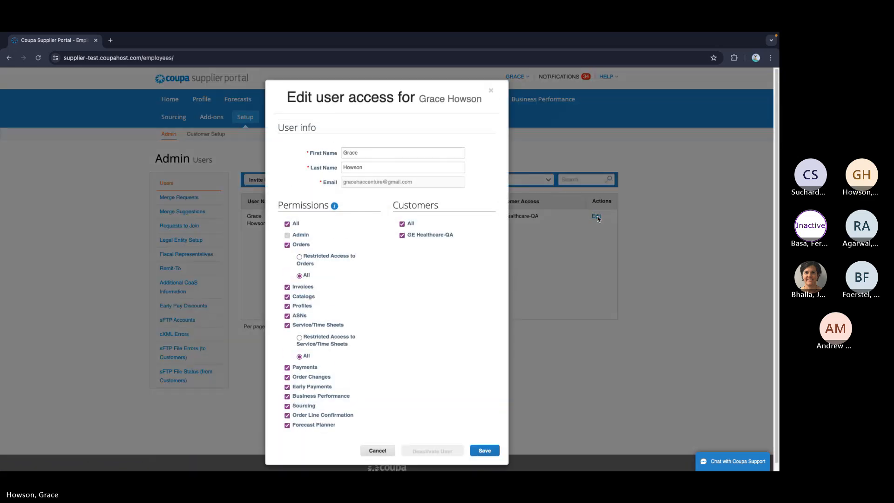
click(287, 224)
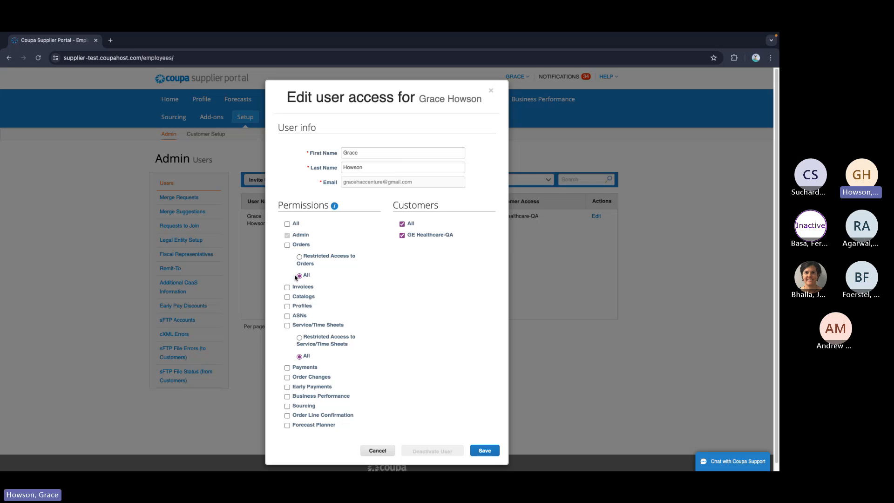
click(287, 245)
click(287, 287)
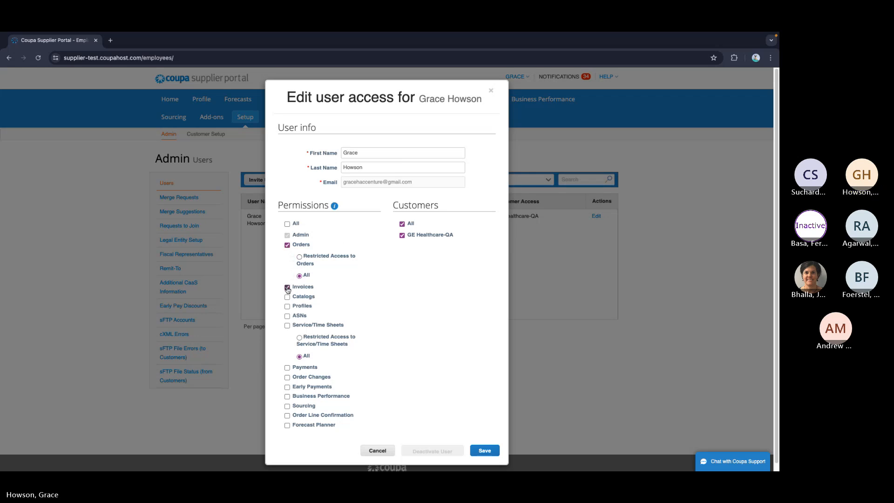
click(287, 307)
click(287, 369)
click(484, 450)
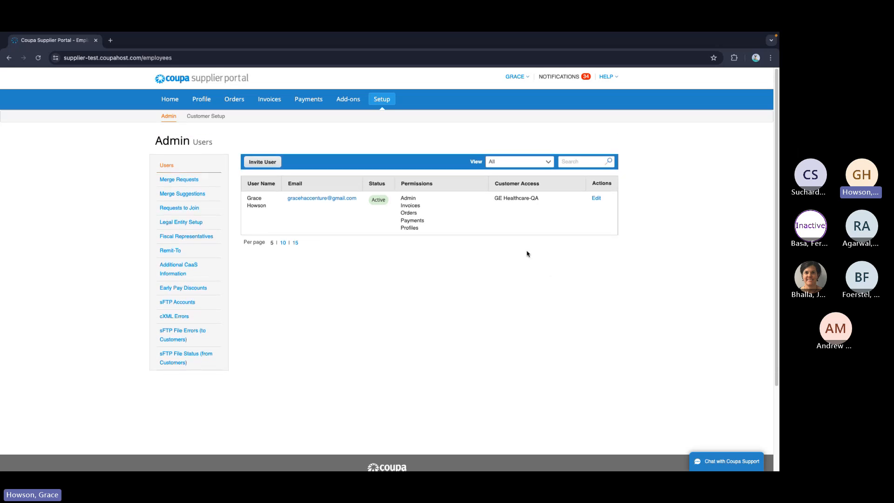
Examine the user invitation form's permission and customer options, and close it without sending an invitation
click(269, 162)
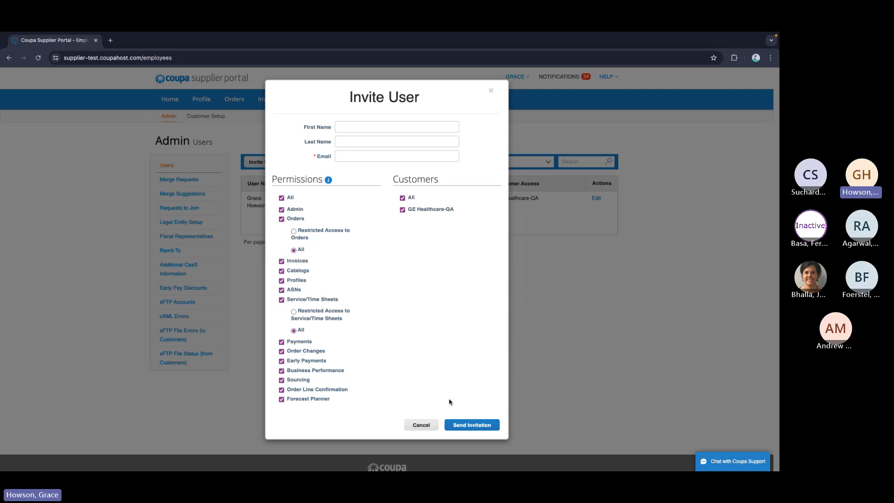
click(425, 425)
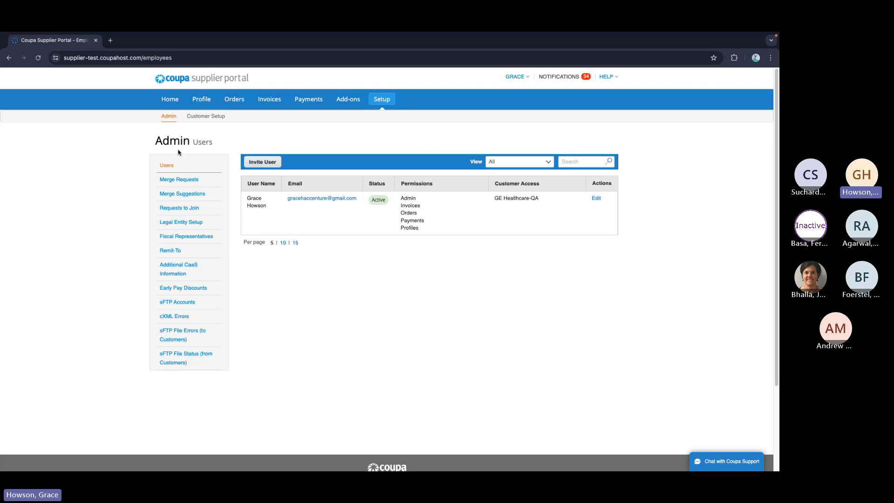
Initiate a merge request with the other account's email address, completing the bicycle image verification
click(184, 180)
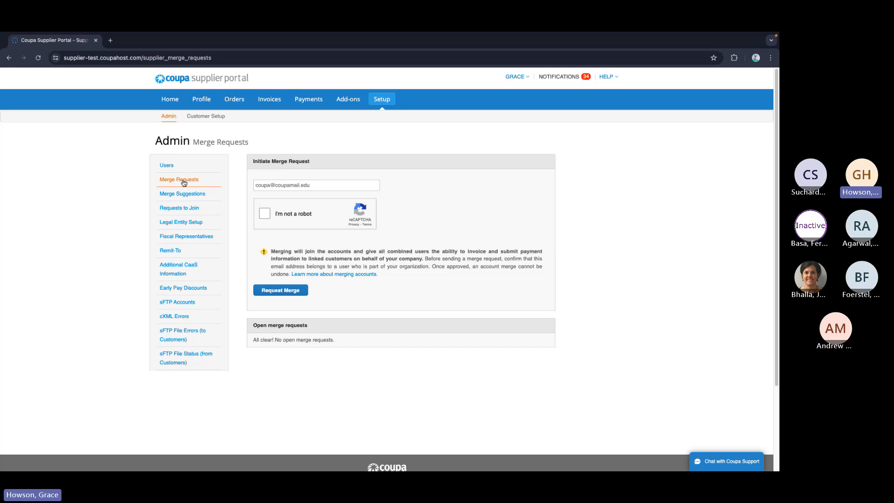
click(315, 184)
click(321, 219)
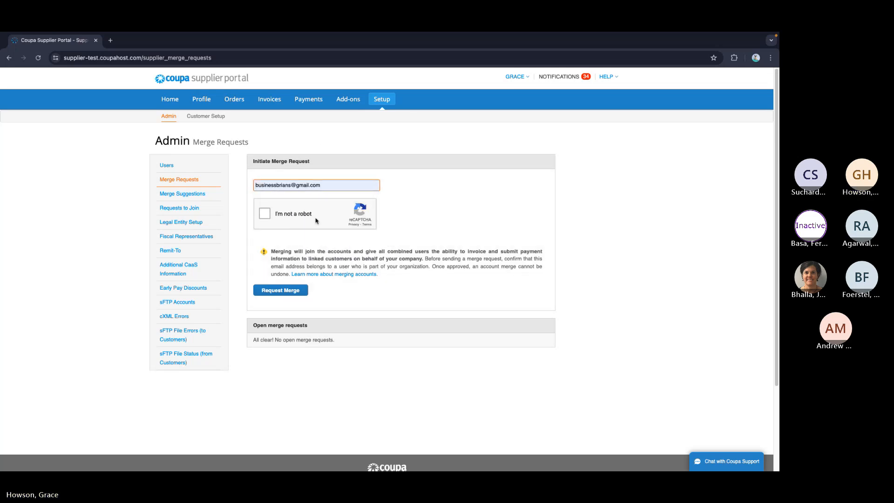
click(267, 214)
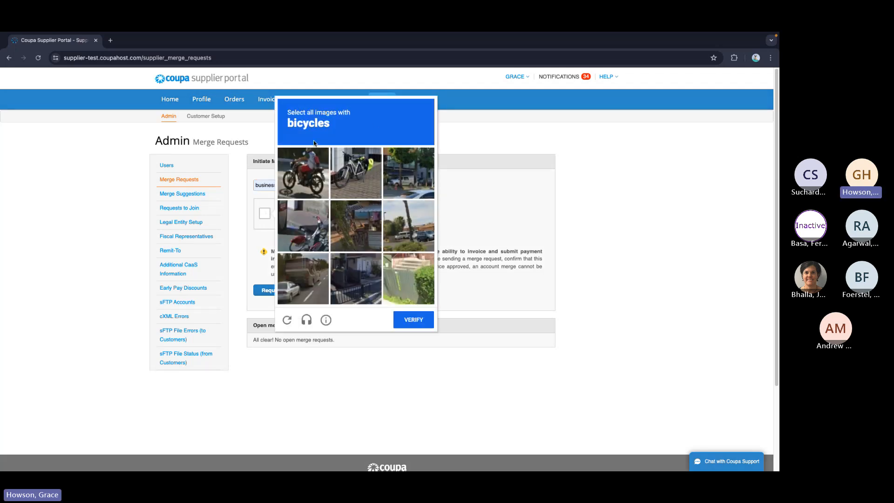
click(323, 172)
click(351, 179)
click(303, 229)
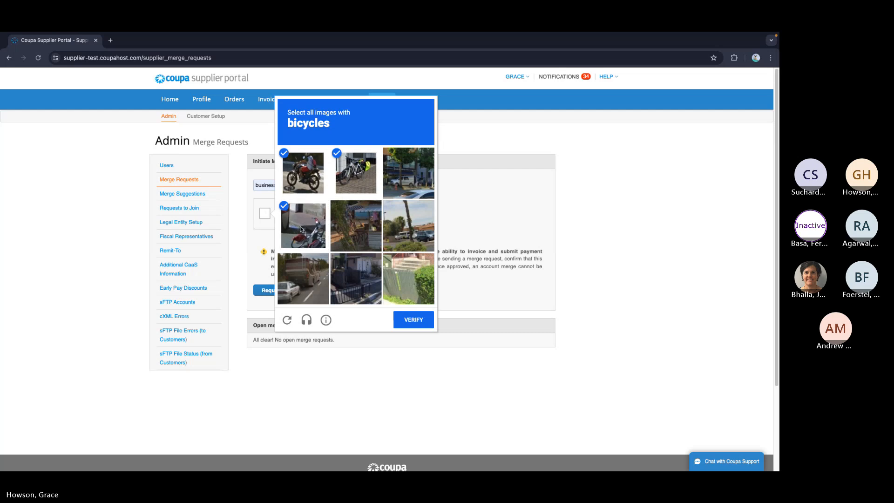
click(413, 321)
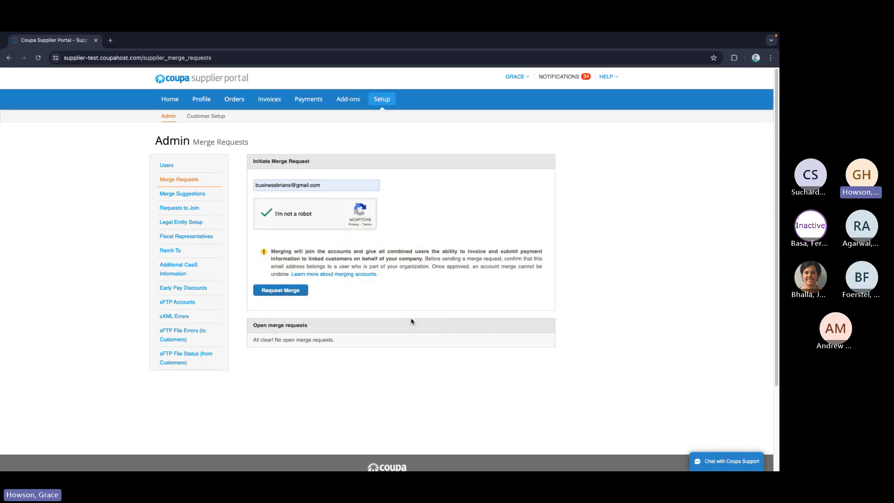
click(281, 290)
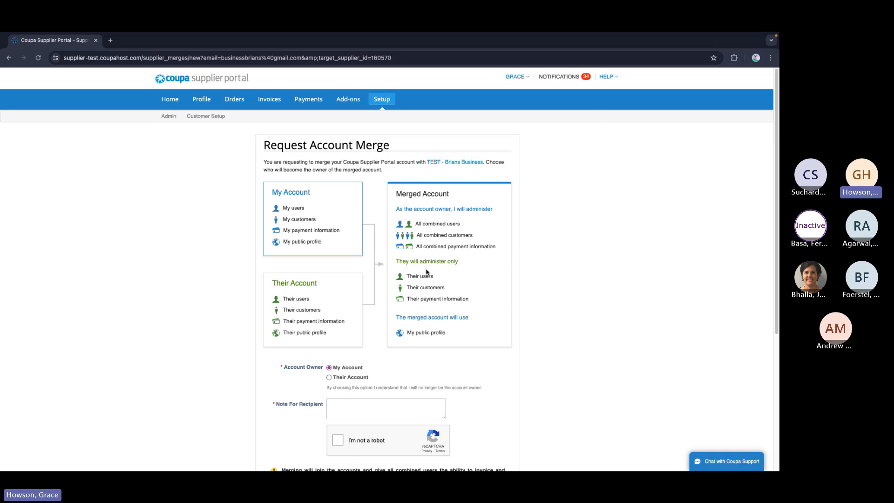
Fill in "test" as the recipient note on the account merge request, and cancel the request without sending it
scroll(529, 282, down, 1)
scroll(529, 283, down, 1)
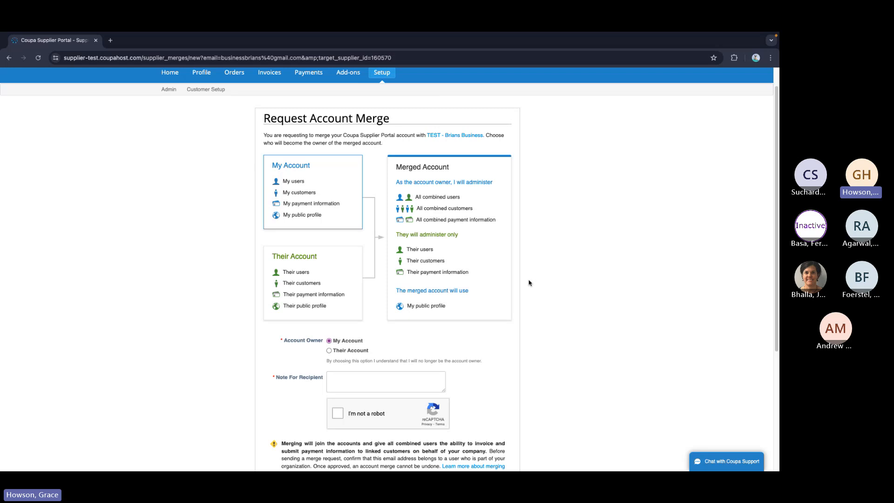
scroll(529, 282, down, 5)
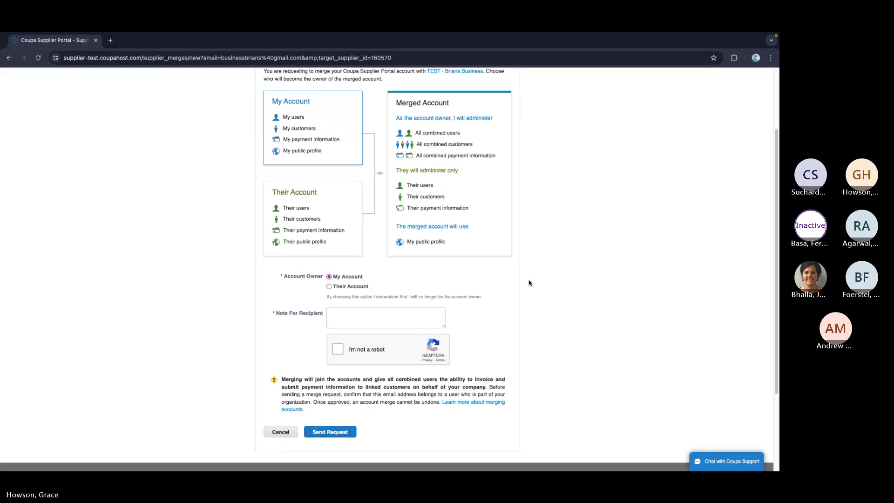
click(358, 298)
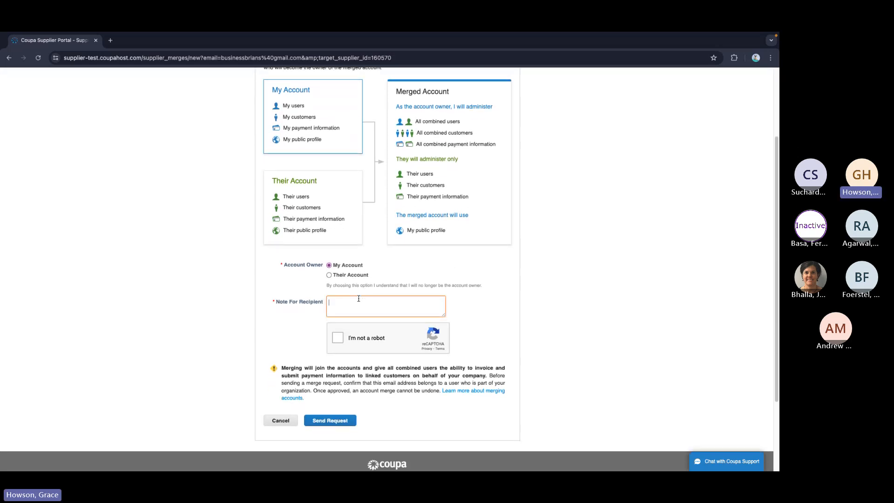
text(tes)
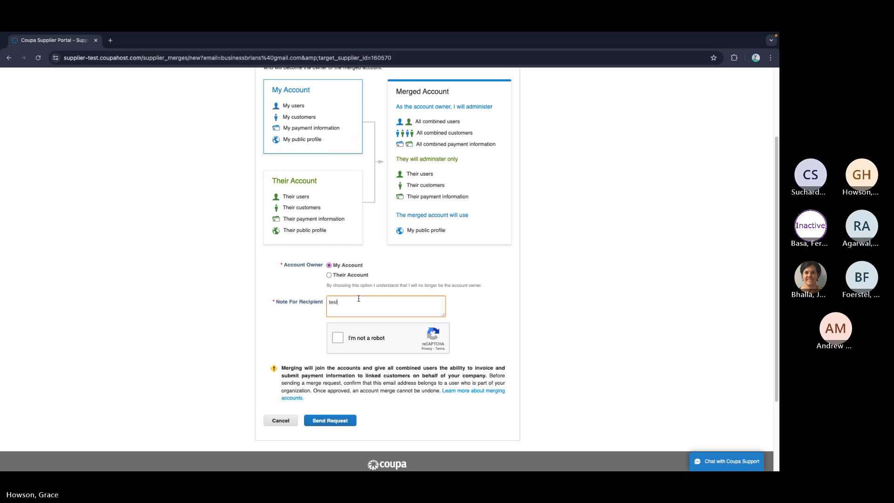
text(t)
click(251, 298)
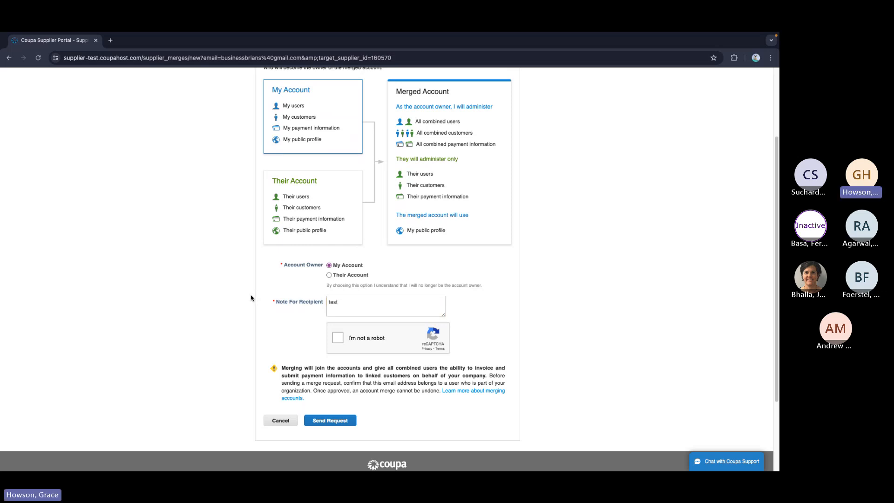
click(339, 343)
click(280, 421)
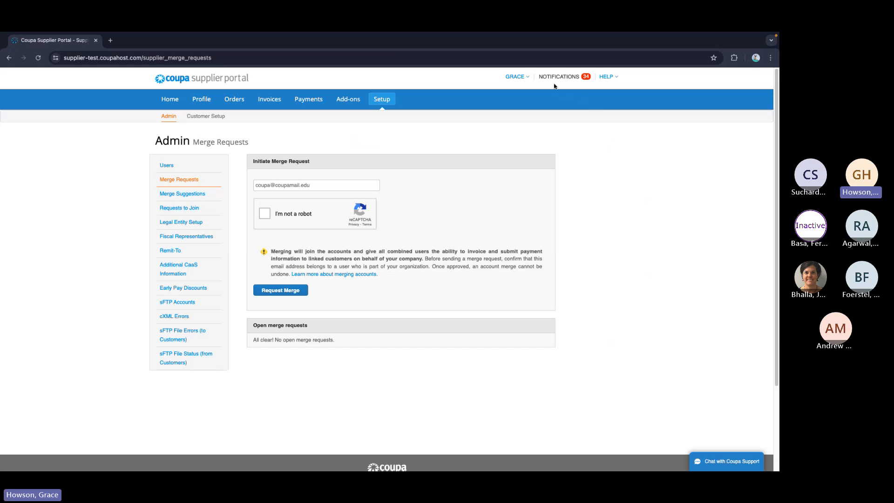
Review the user details and password fields in the account settings, and return to the admin users list in the setup area
click(526, 79)
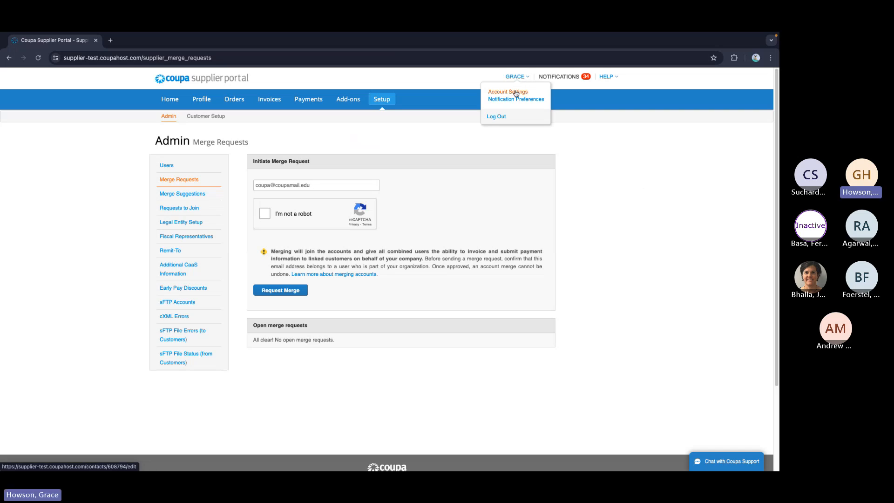
click(515, 93)
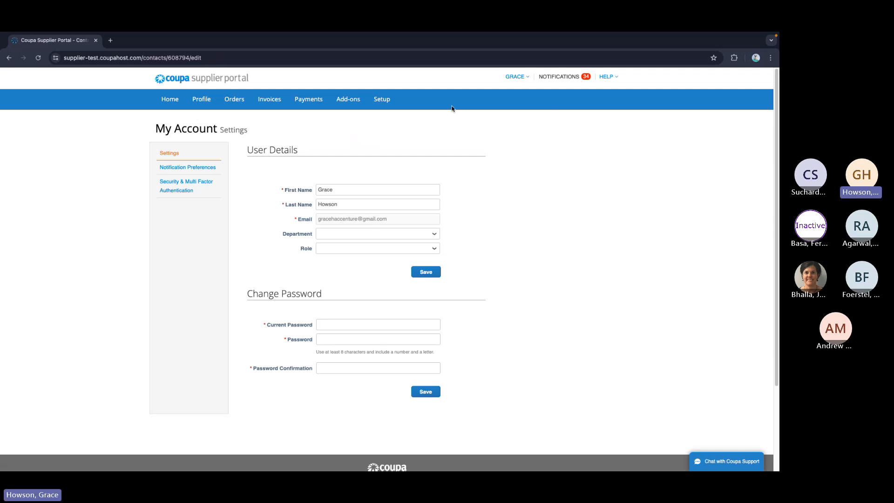
click(382, 99)
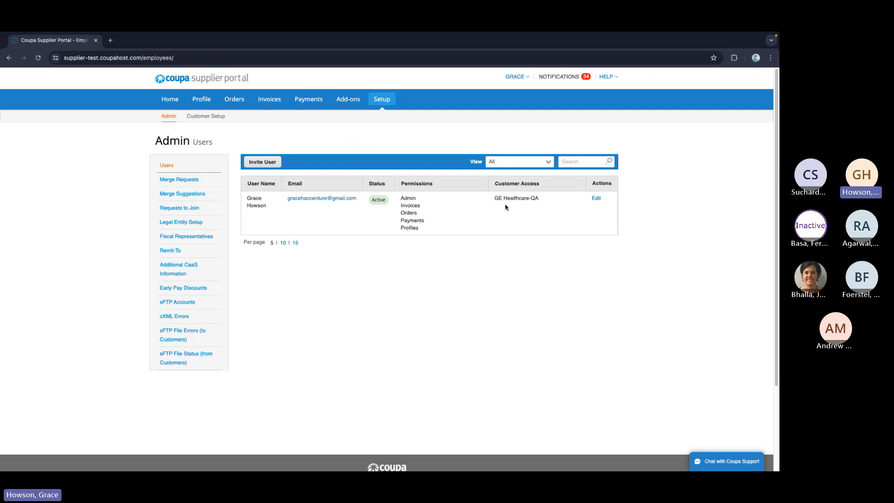
Start adding a legal entity named "Brainy Bookstore 2" with United States as its country, and continue to the organization details
click(184, 223)
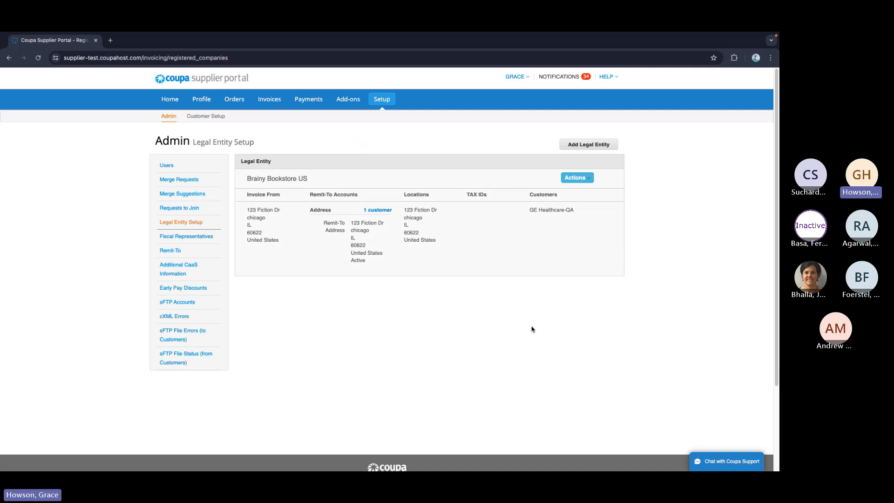
click(598, 146)
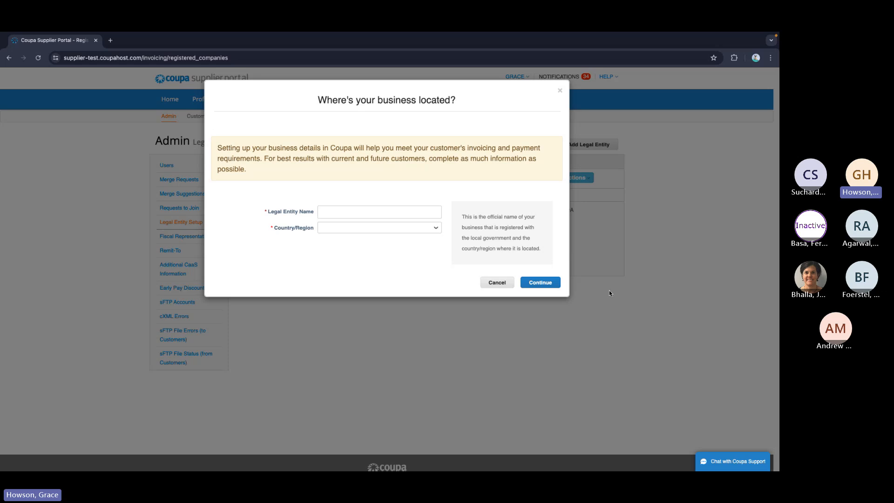
click(345, 212)
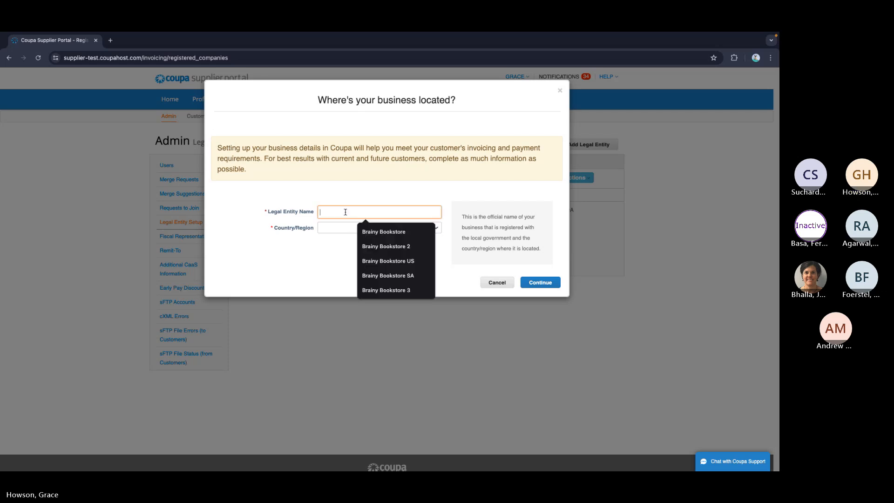
click(385, 246)
click(373, 227)
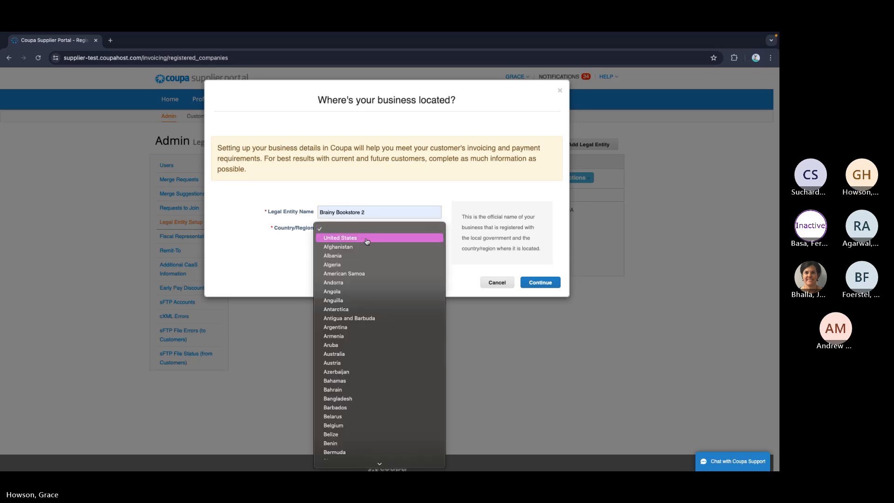
click(367, 238)
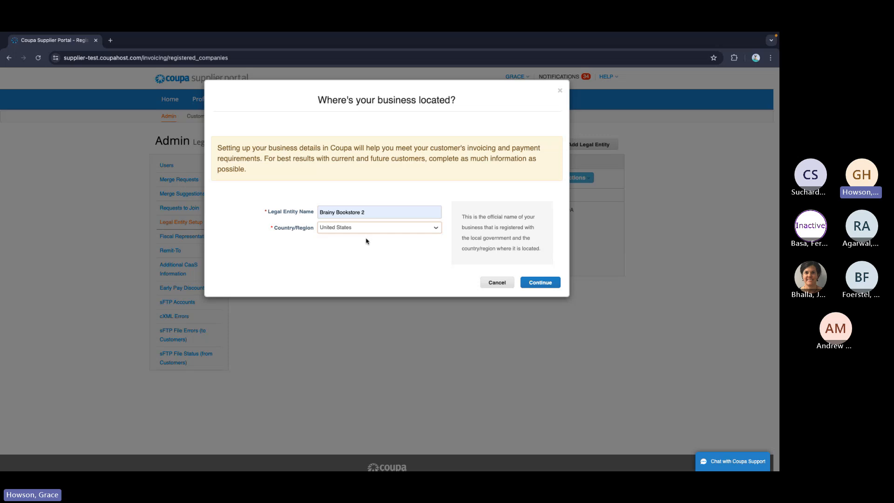
click(545, 283)
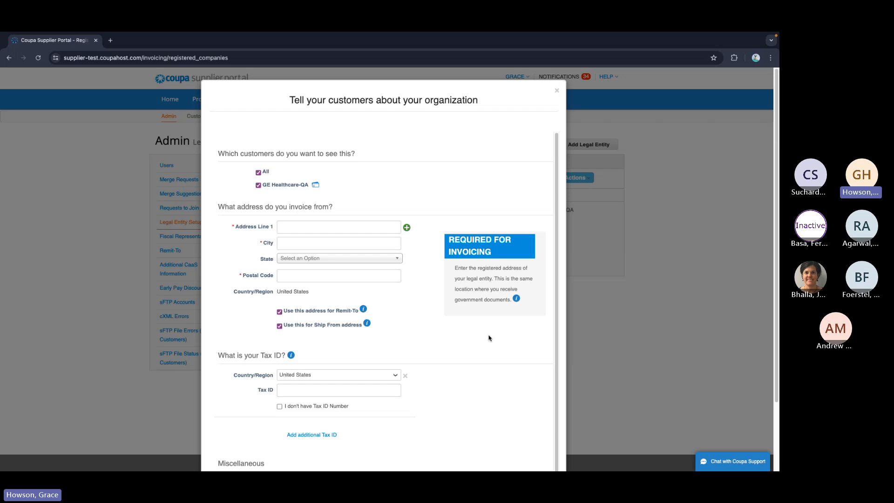
Limit the legal entity's visibility to GE Healthcare-QA and fill in its invoice-from address from the saved suggestion, with Illinois as the state
click(259, 172)
click(259, 185)
click(318, 227)
click(337, 247)
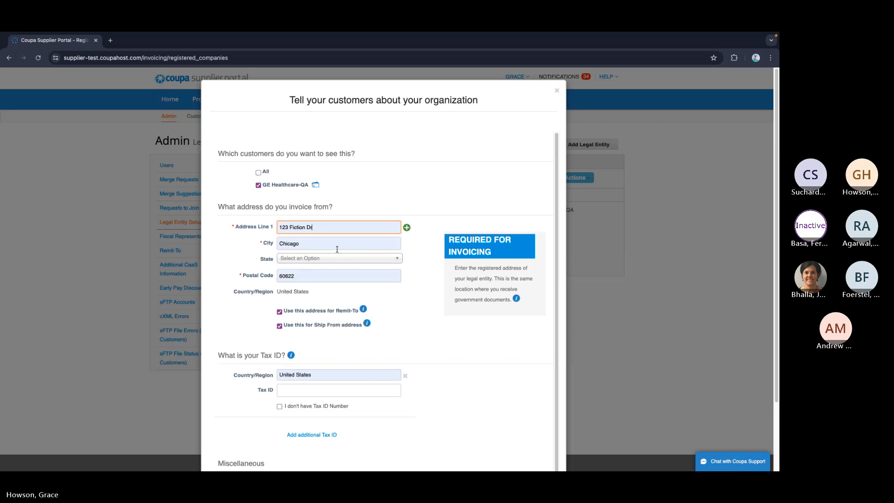
click(338, 258)
text(il)
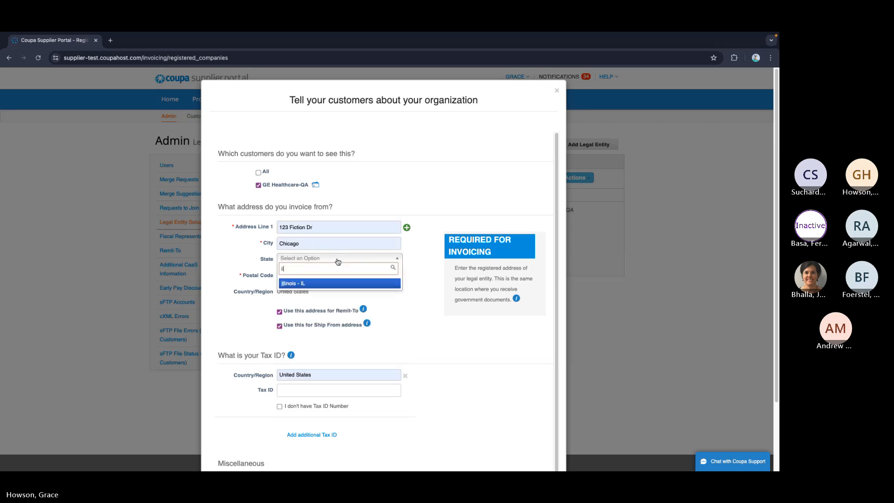
click(321, 285)
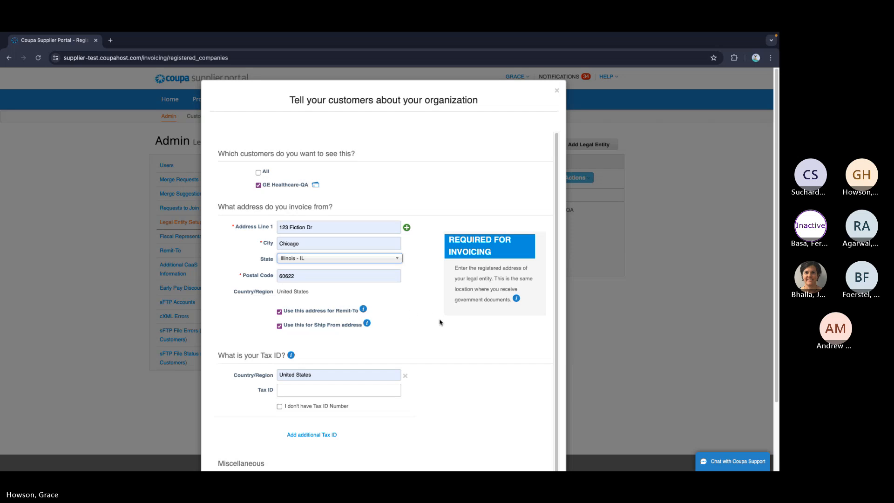
Enter the legal entity's placeholder tax ID for the United States and save the organization details, keeping the remit-to and ship-from address options
scroll(440, 322, down, 1)
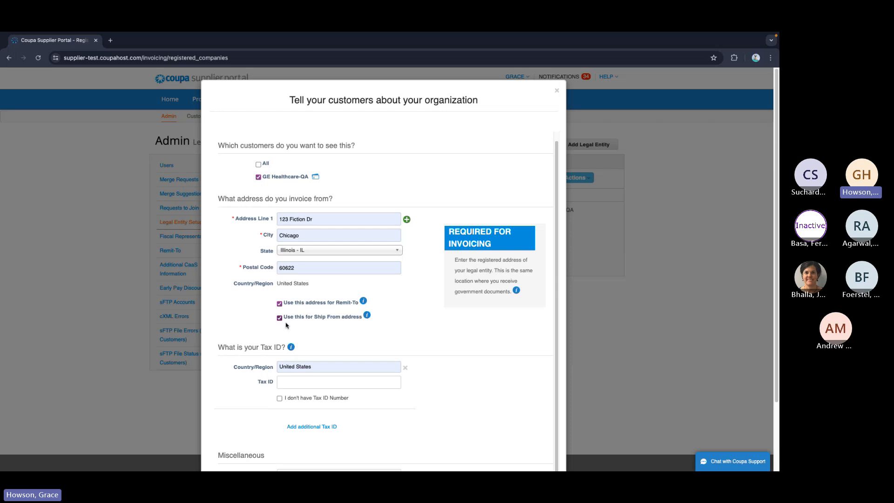
scroll(287, 325, down, 3)
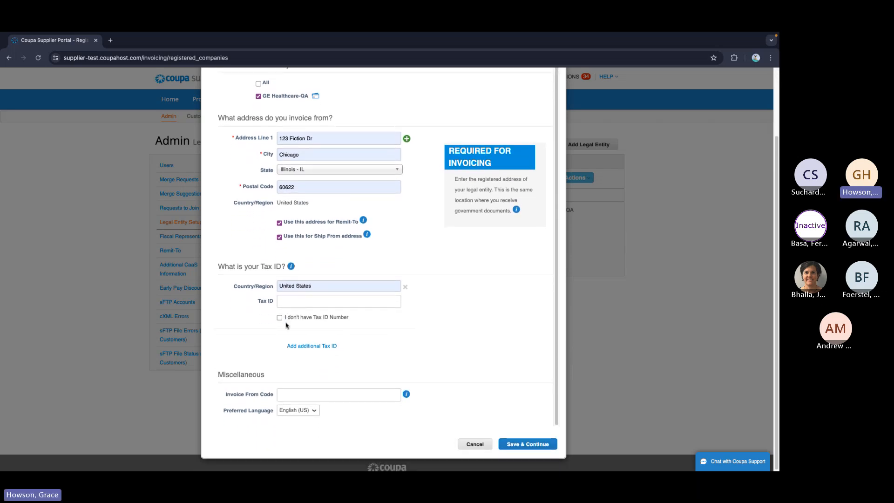
click(300, 301)
text(000)
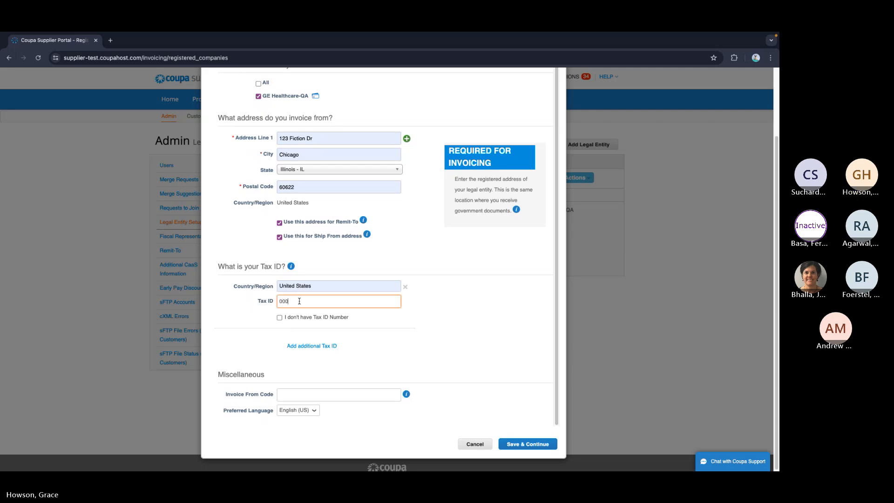
text(000000)
click(464, 343)
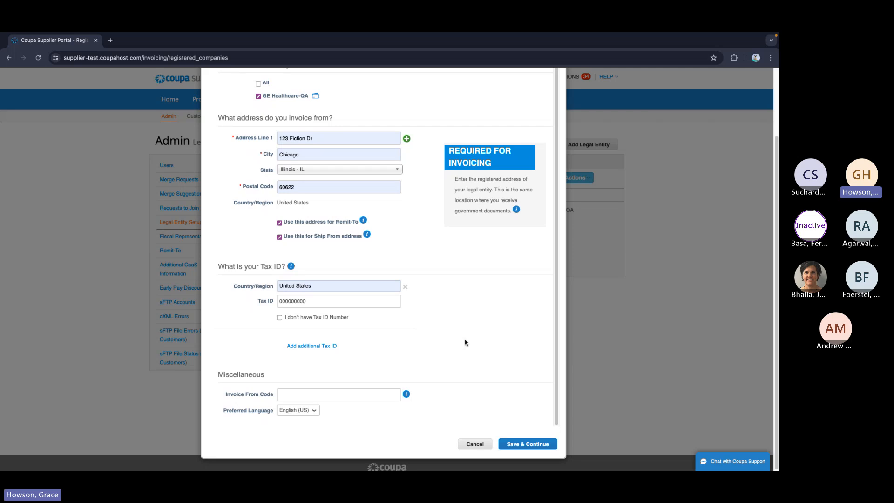
click(529, 444)
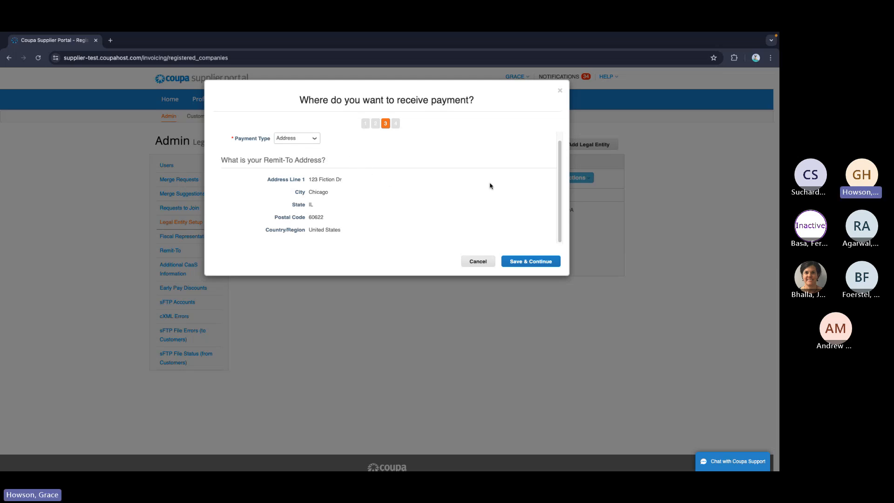
Accept Address as the payment type along with the listed remit-to and ship-from locations, finish the legal entity setup, and return to the admin area
click(529, 262)
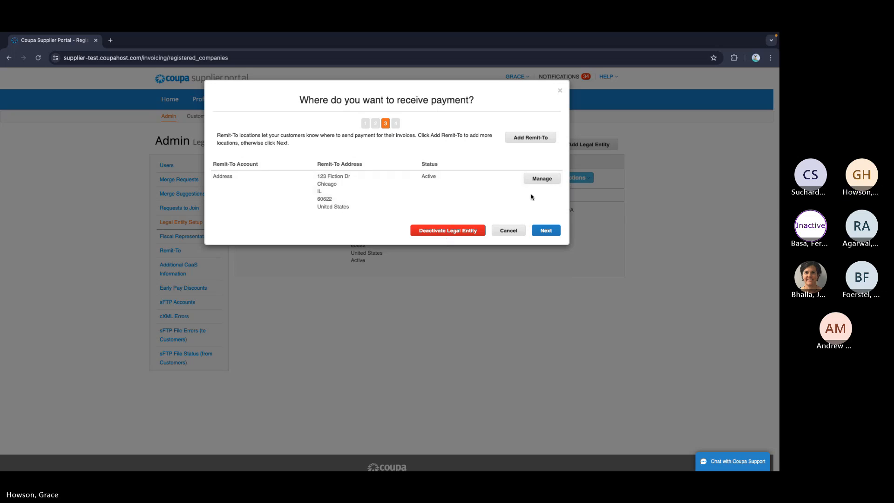
click(551, 232)
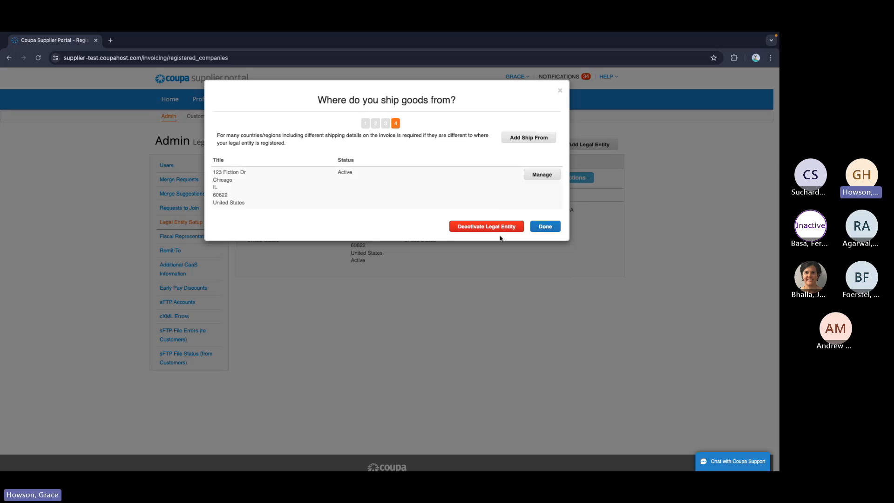
click(545, 227)
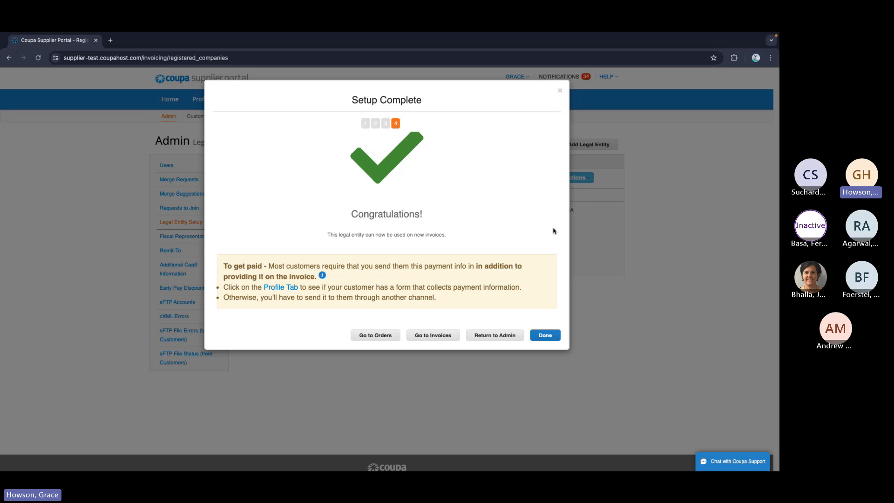
click(496, 338)
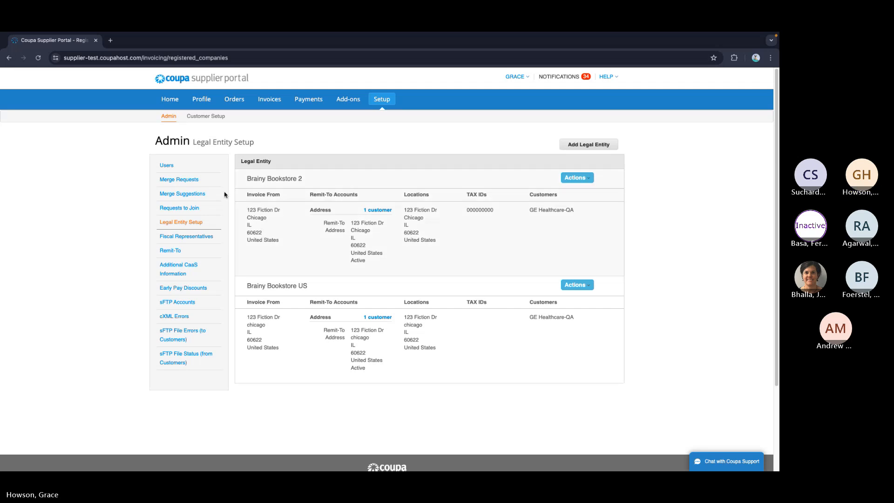
Open the company profile from the home page and examine its progress, primary contact and company information sections
click(170, 99)
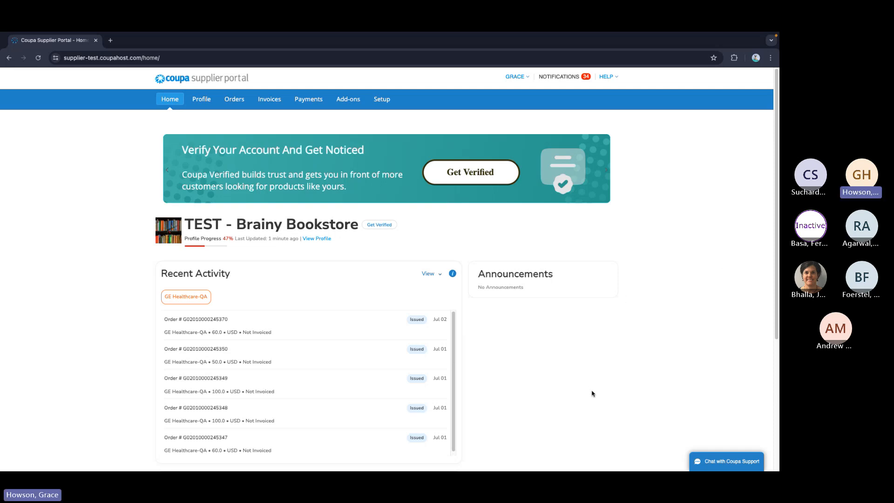
click(324, 241)
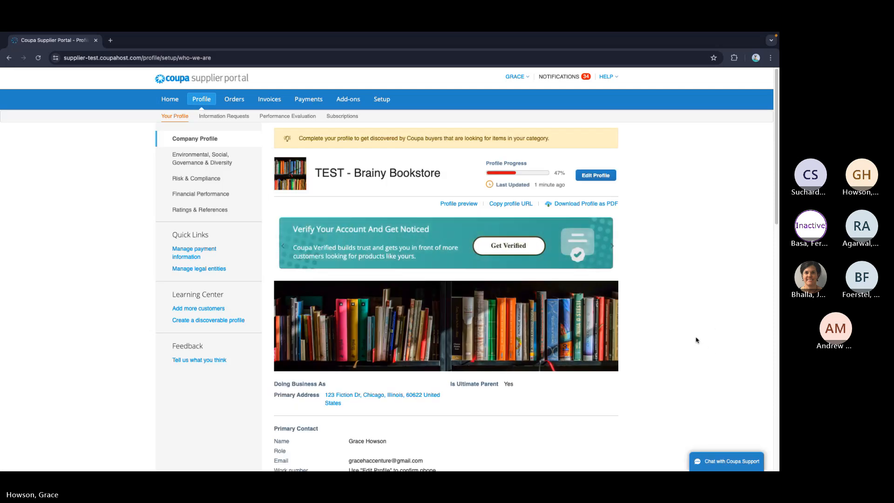
scroll(695, 339, down, 2)
scroll(696, 339, down, 1)
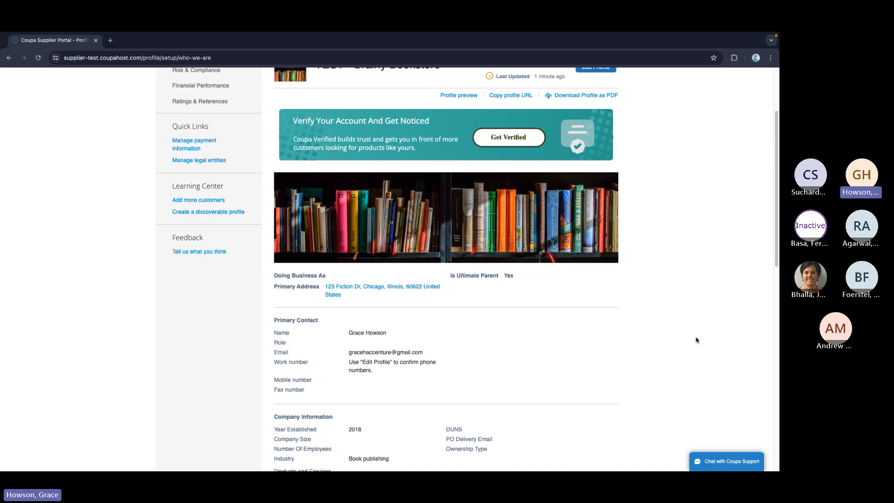
scroll(696, 340, up, 2)
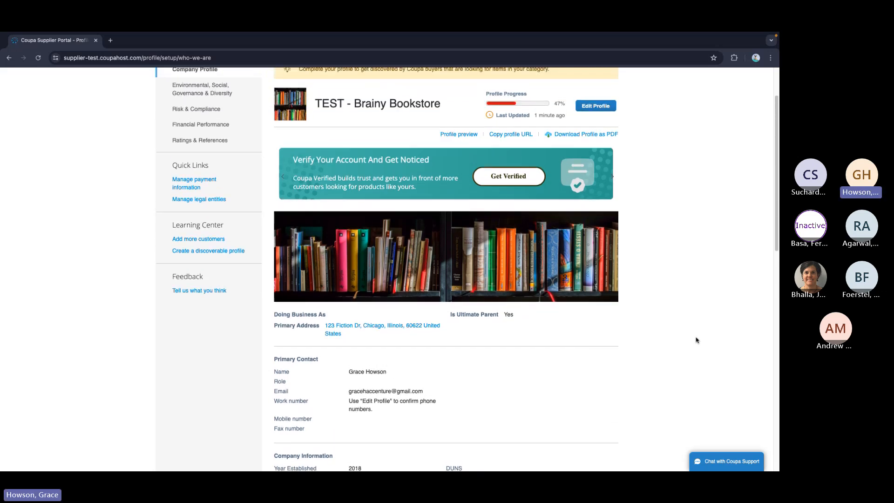
scroll(696, 339, up, 1)
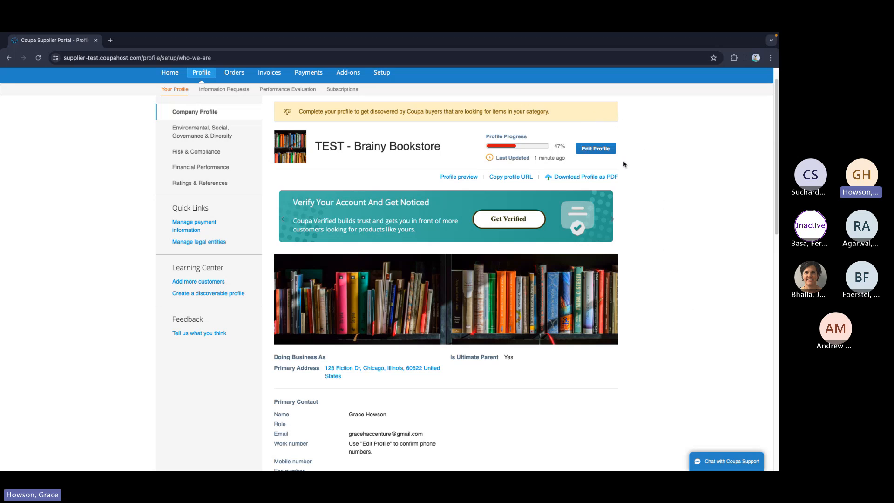
scroll(623, 164, up, 1)
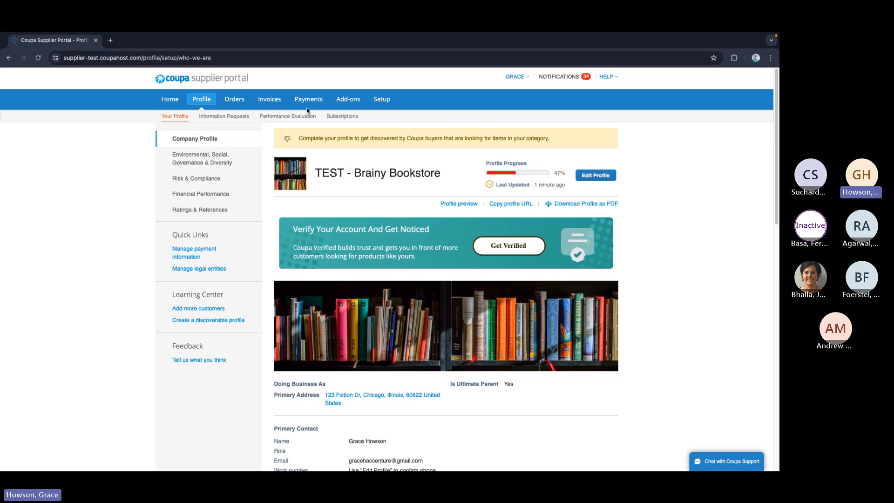
Create an invoice from the GE Healthcare-QA purchase order for 1 Each of Dictionary
click(274, 102)
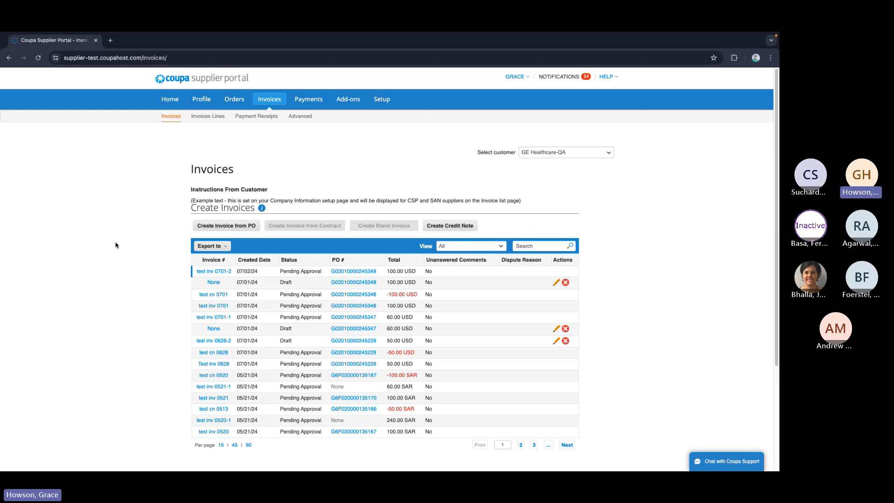
click(247, 227)
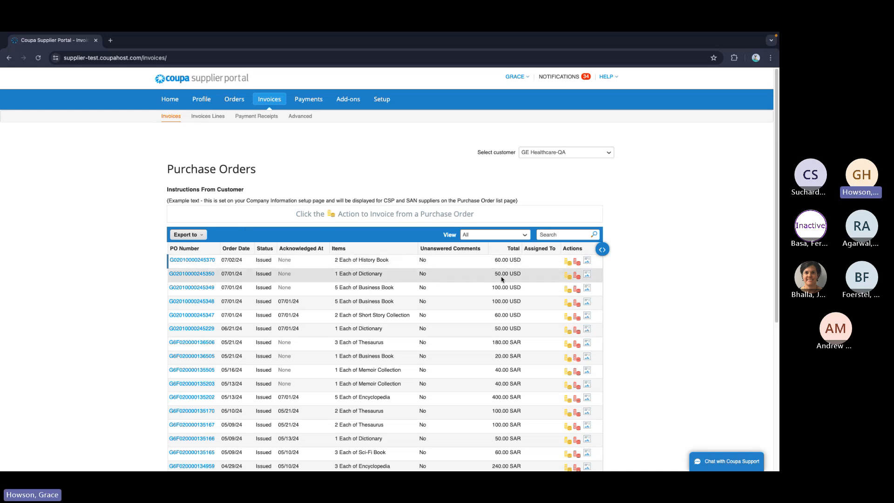
click(569, 277)
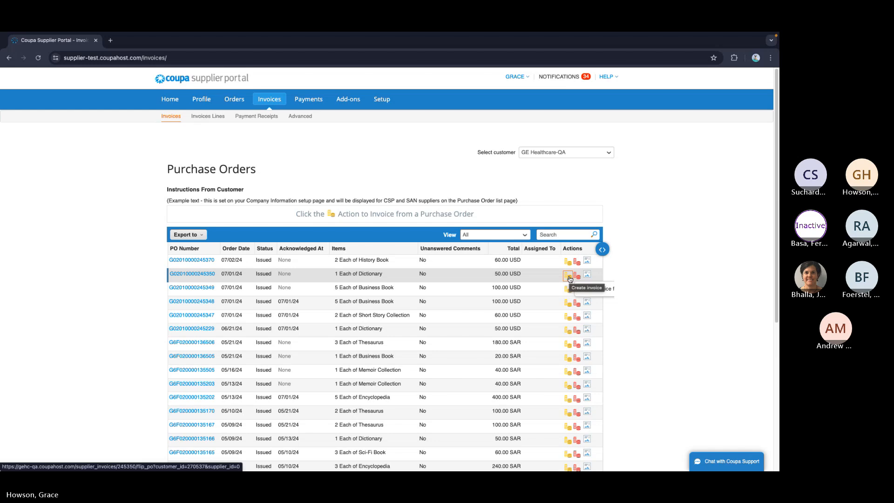
click(568, 277)
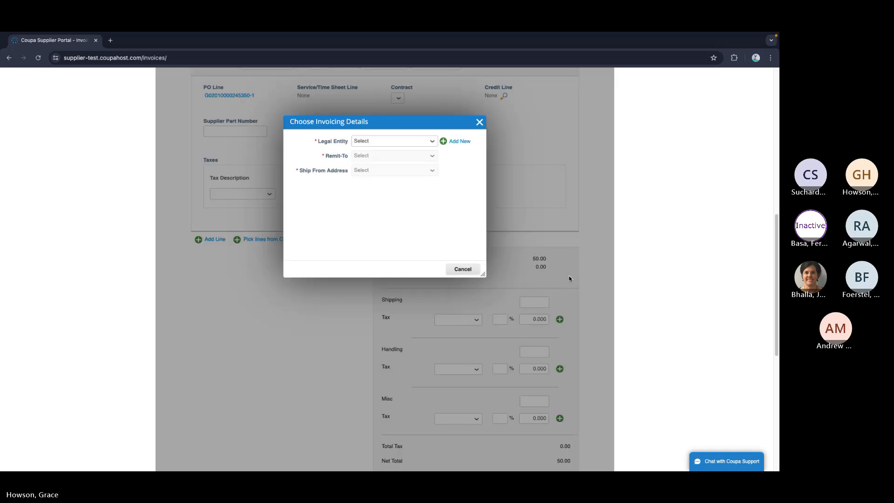
Select Brainy Bookstore US as the invoice's legal entity with its default remit-to and ship-from addresses, and save the invoicing details
click(413, 141)
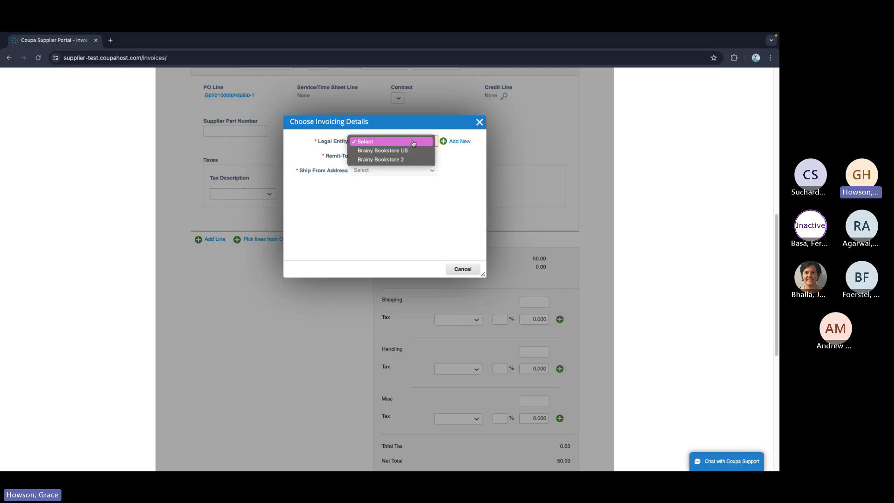
click(409, 151)
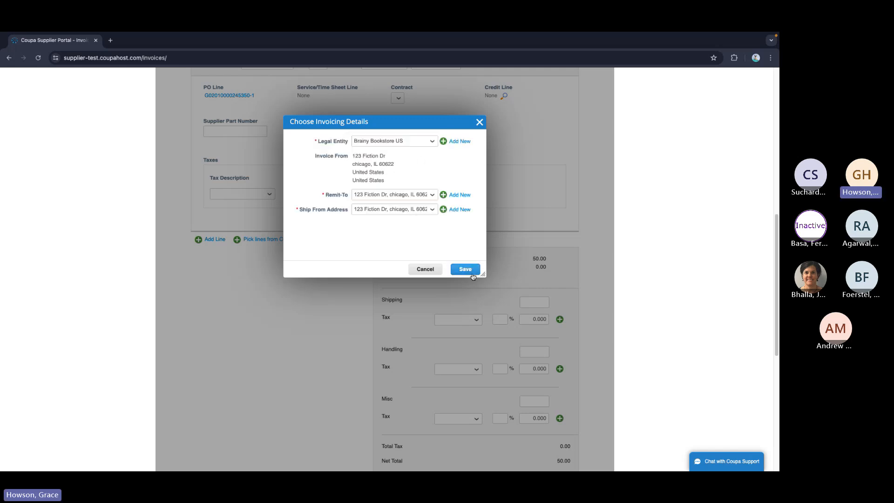
click(465, 269)
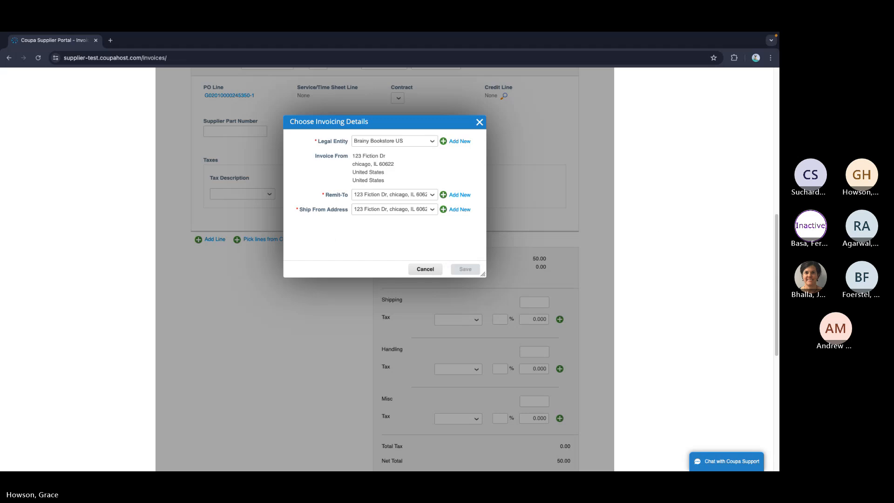
scroll(404, 208, up, 10)
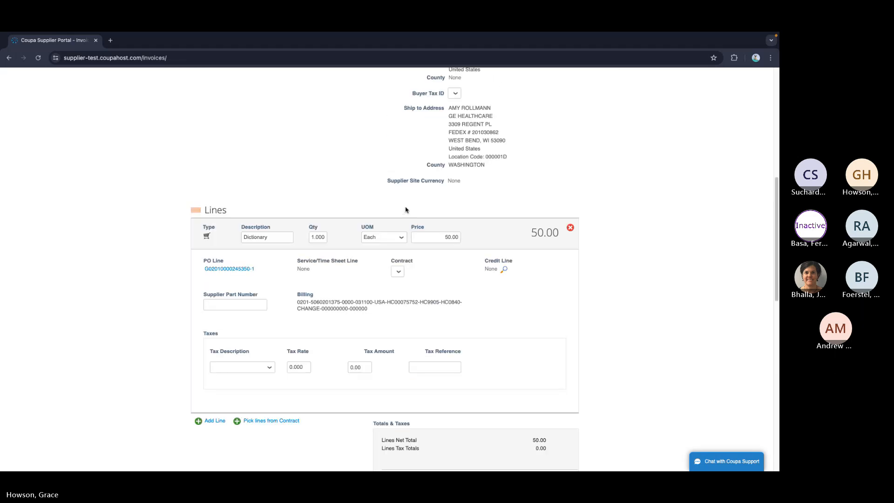
Enter "test inv 0702" as the invoice number in the new invoice's general information
click(316, 206)
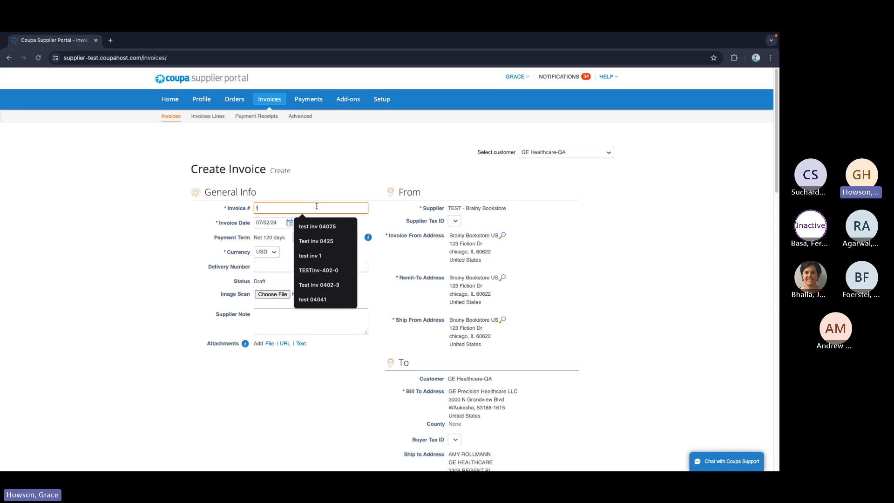
text(test inv )
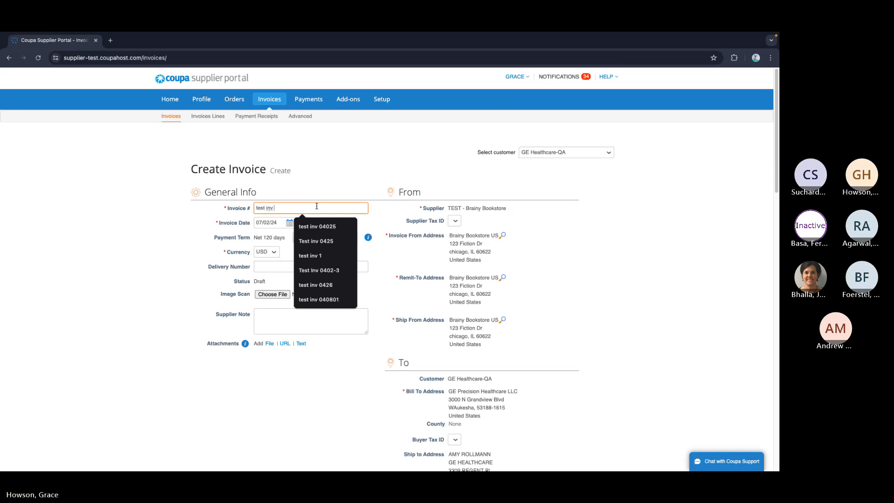
text(0702)
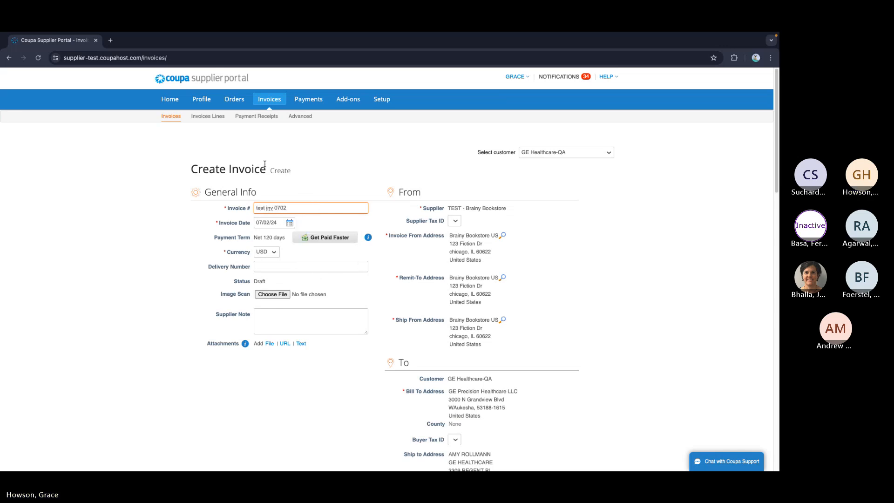
click(159, 209)
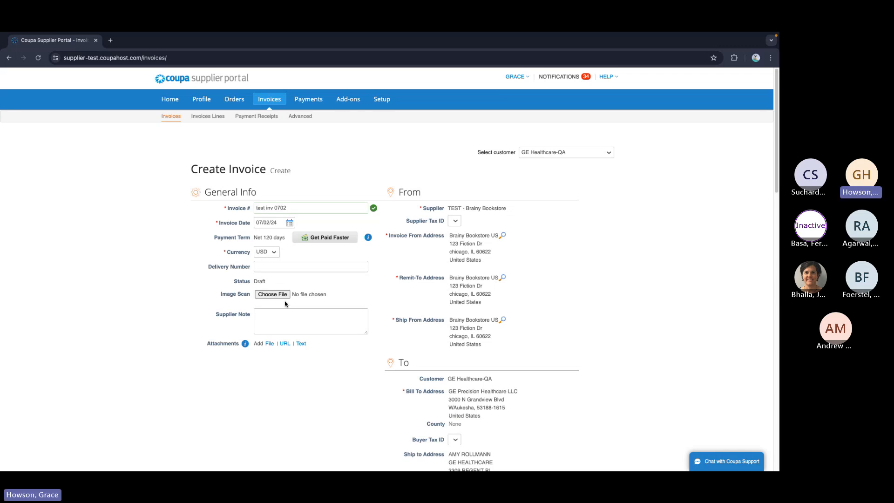
Set the Dictionary line's tax description to US: E0-IL-0%-IL0000000, the Illinois option with no tax billed
scroll(285, 304, down, 5)
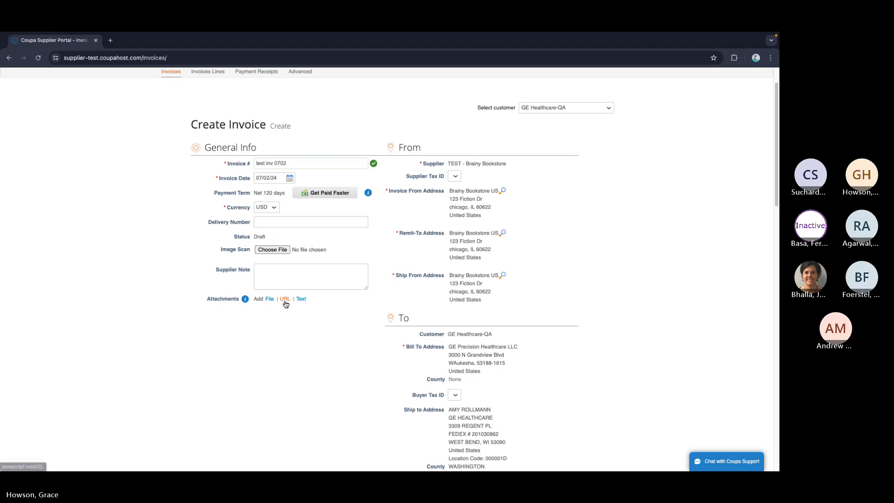
scroll(285, 304, down, 3)
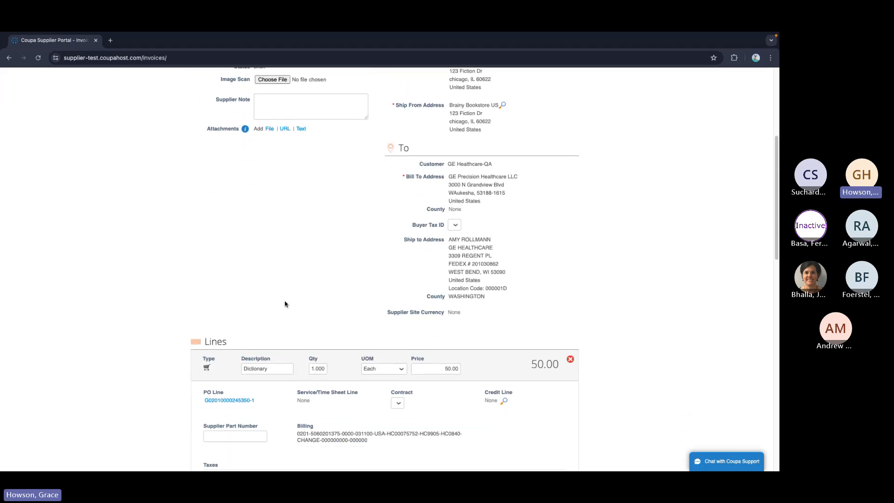
scroll(285, 304, down, 5)
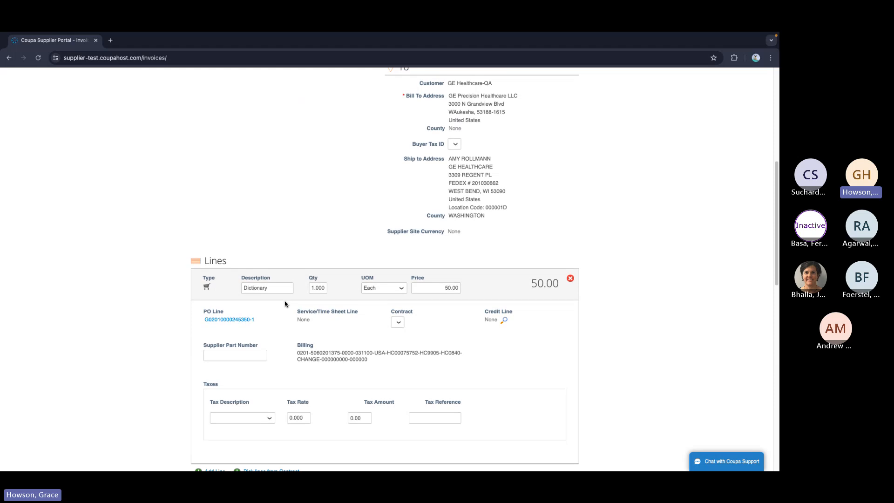
scroll(285, 304, down, 4)
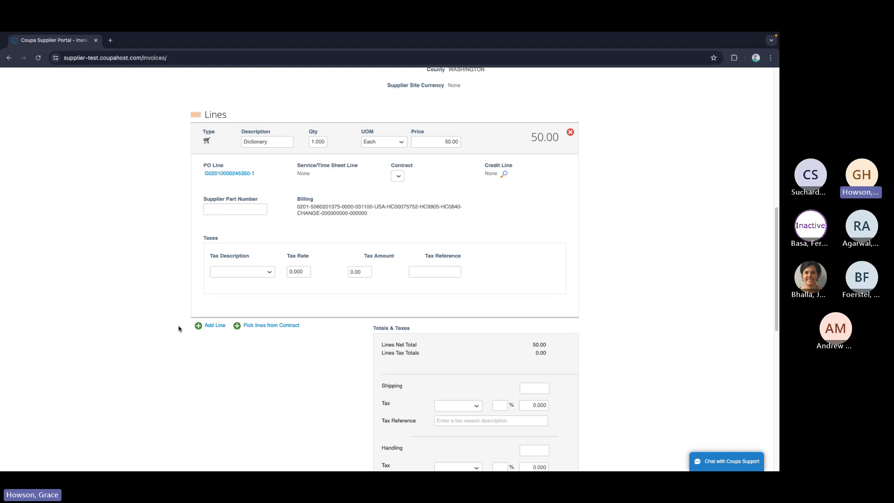
click(247, 275)
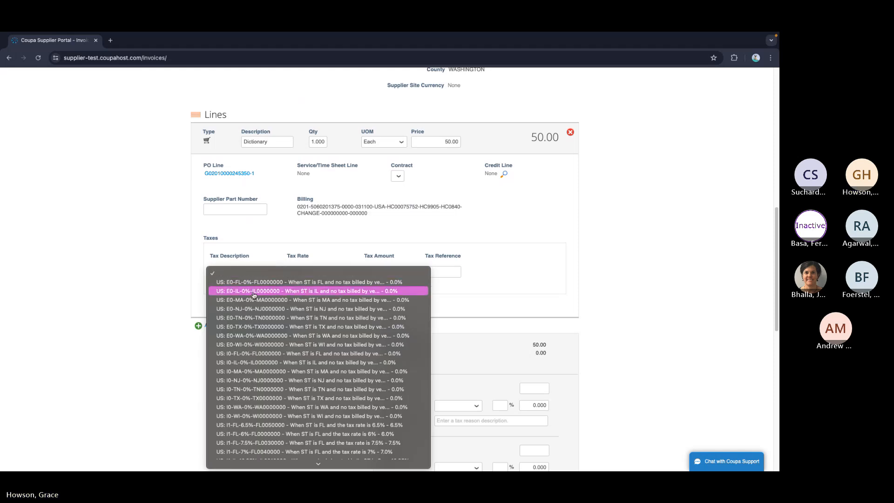
click(254, 291)
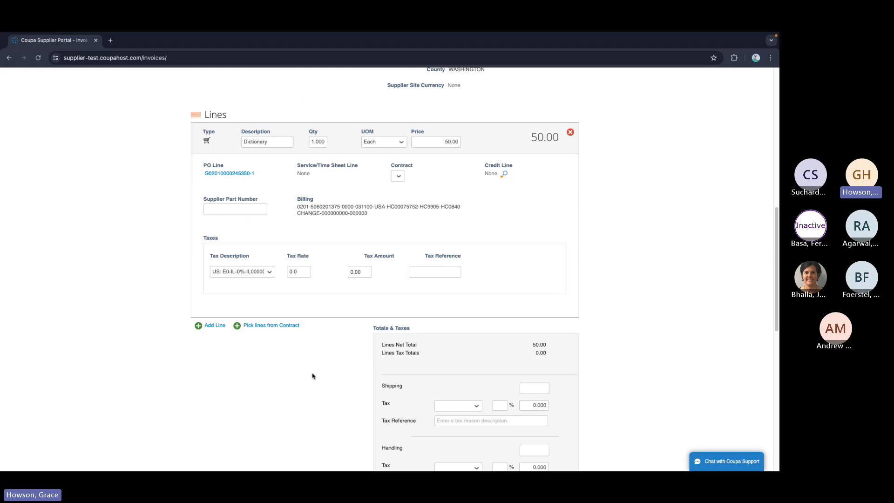
Apply the US: E0-IL-0%-IL0000000 tax option to the invoice's shipping charge
scroll(426, 352, down, 1)
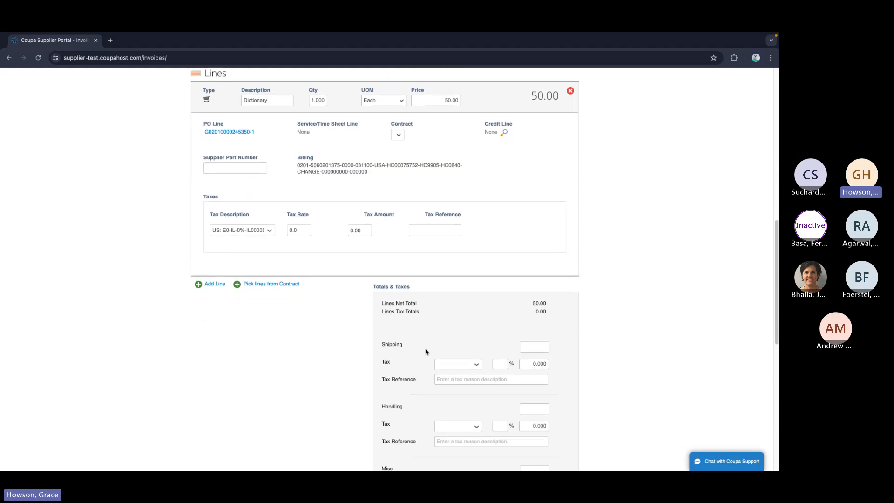
click(446, 363)
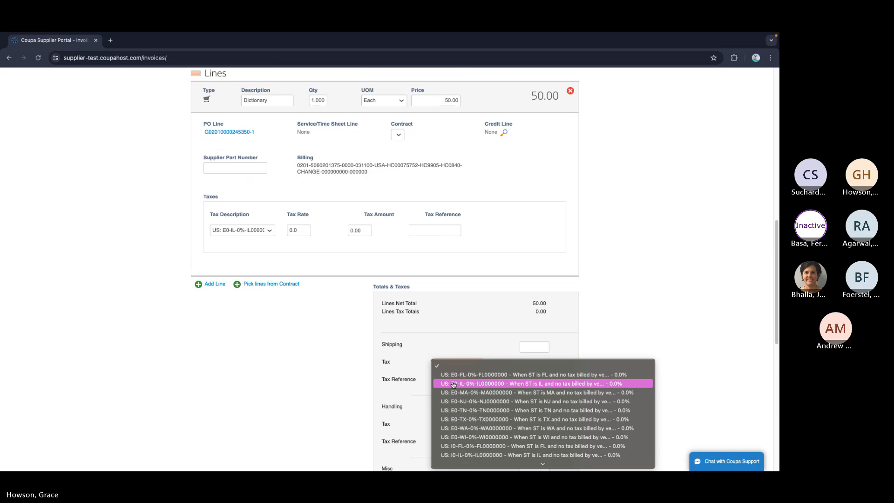
click(454, 384)
Calculate the invoice totals, submit the invoice and confirm sending it to the customer
scroll(331, 359, down, 2)
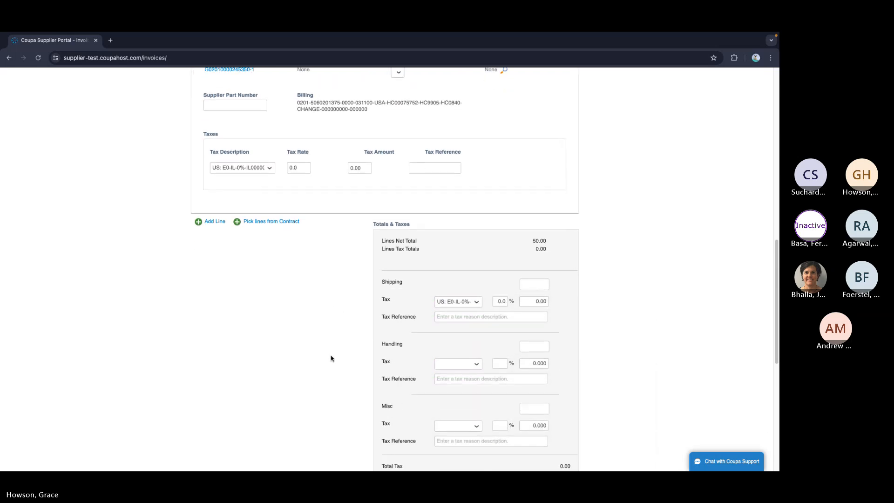
scroll(331, 359, down, 3)
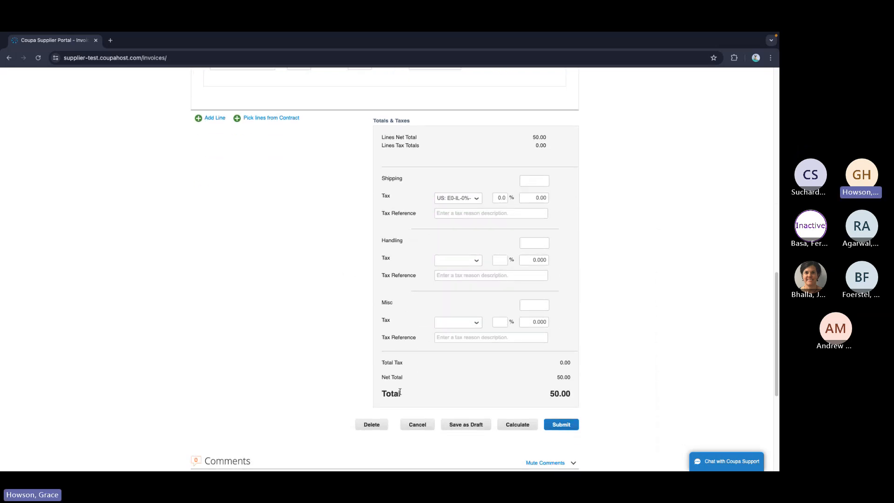
click(519, 426)
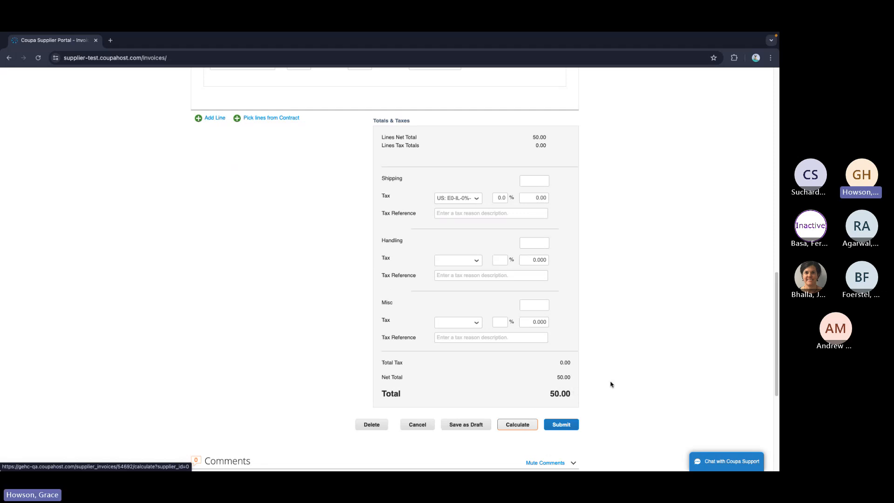
click(569, 425)
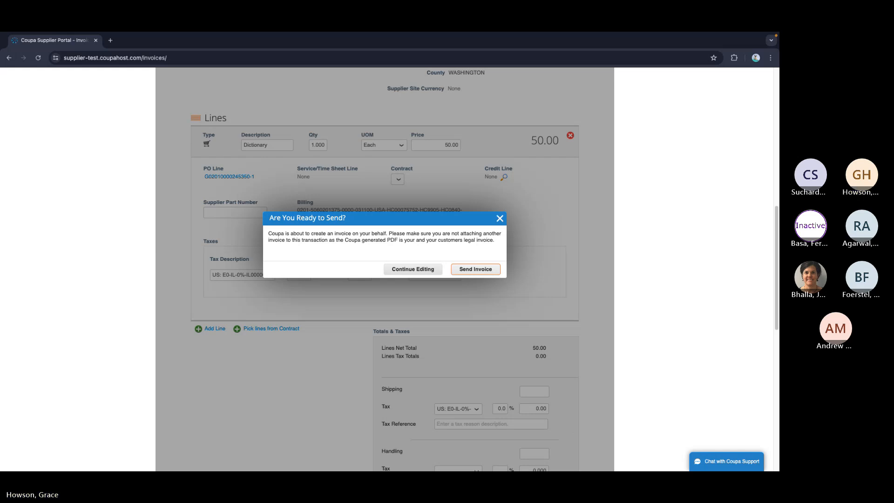
click(483, 272)
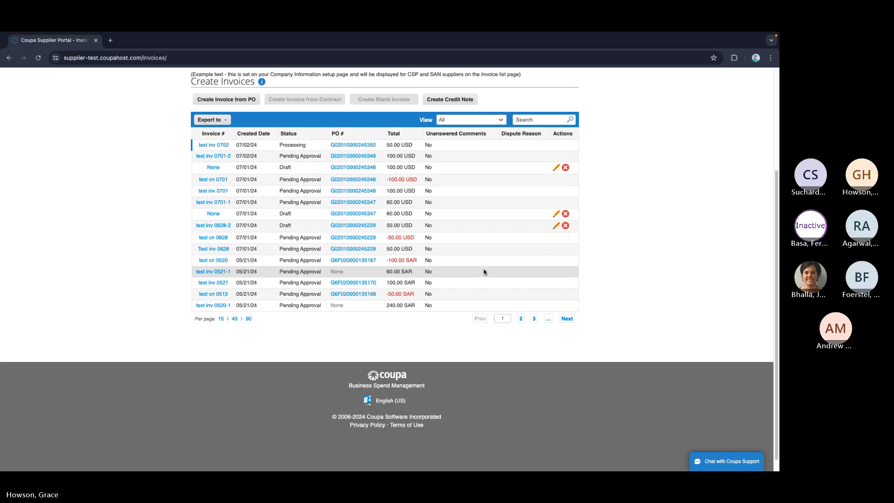
Create a credit note that completely cancels invoice test inv 0701-2, with resolving an invoice issue as the reason
scroll(484, 271, up, 2)
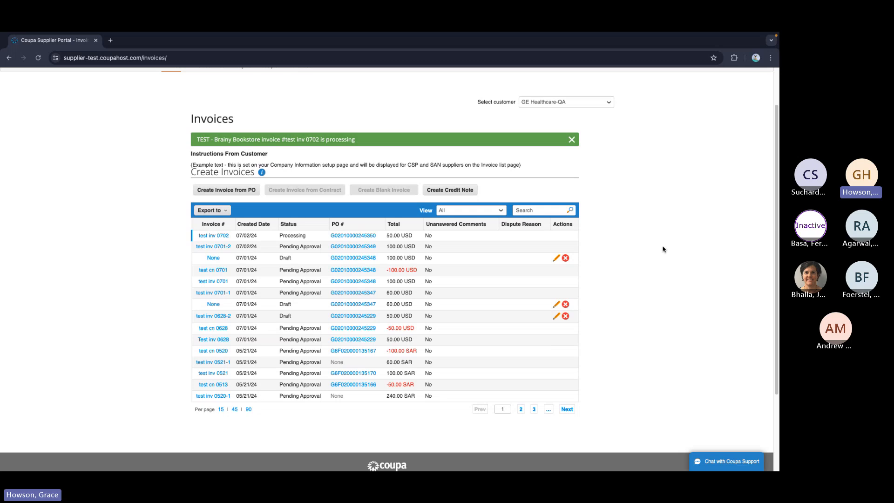
click(468, 190)
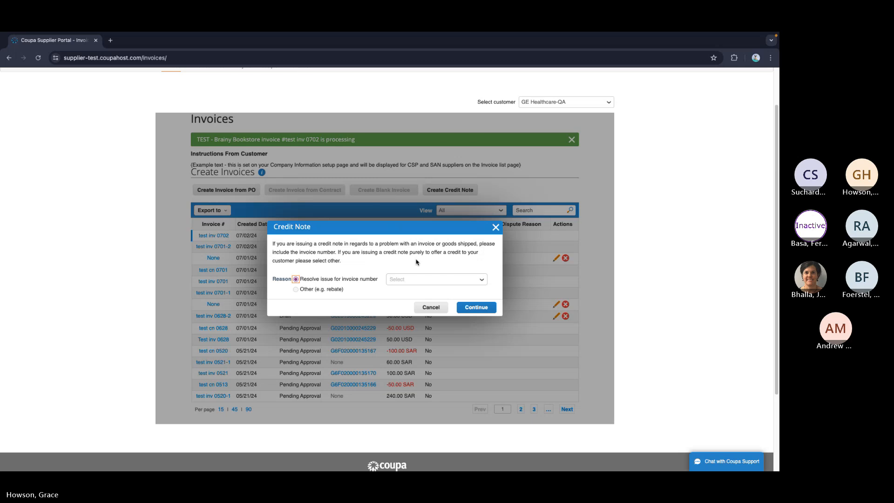
click(434, 280)
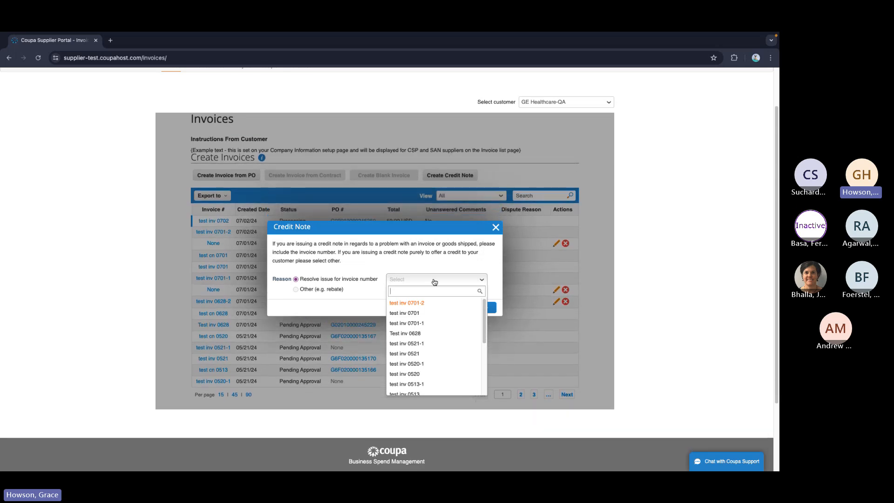
click(420, 303)
click(478, 306)
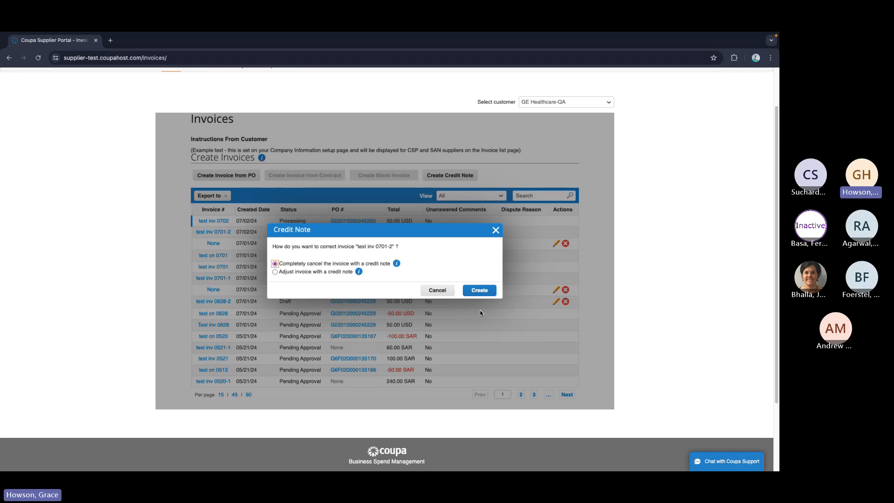
click(482, 292)
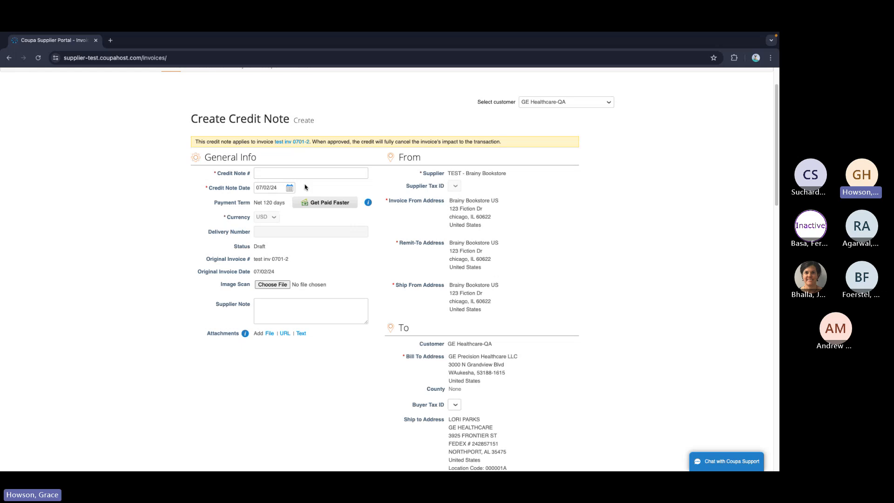
Enter "test cn 0701-2" as the credit note number
click(291, 173)
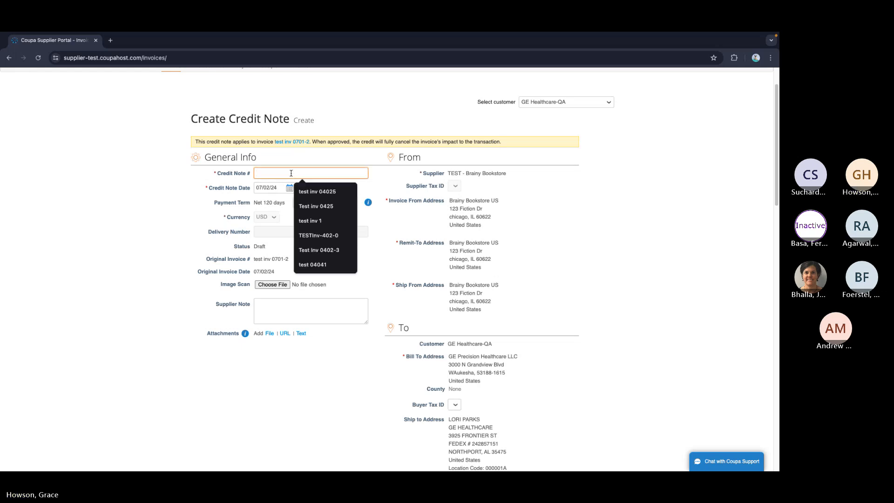
text(test )
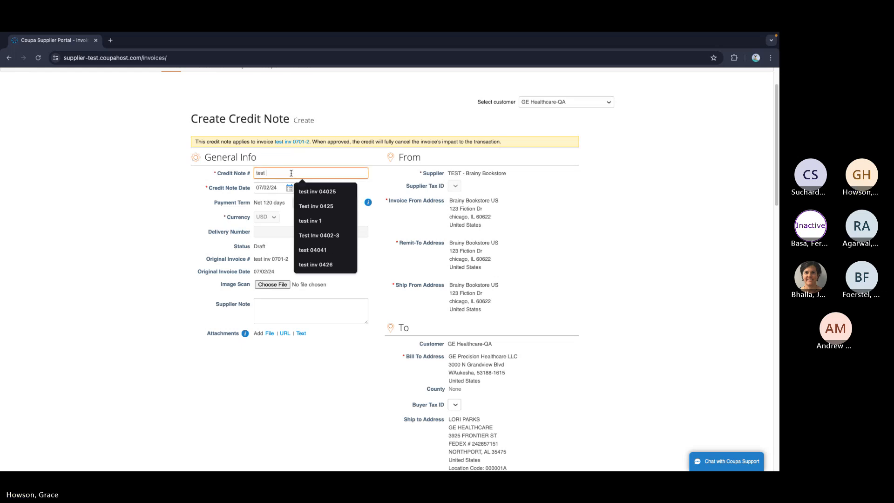
text(cn )
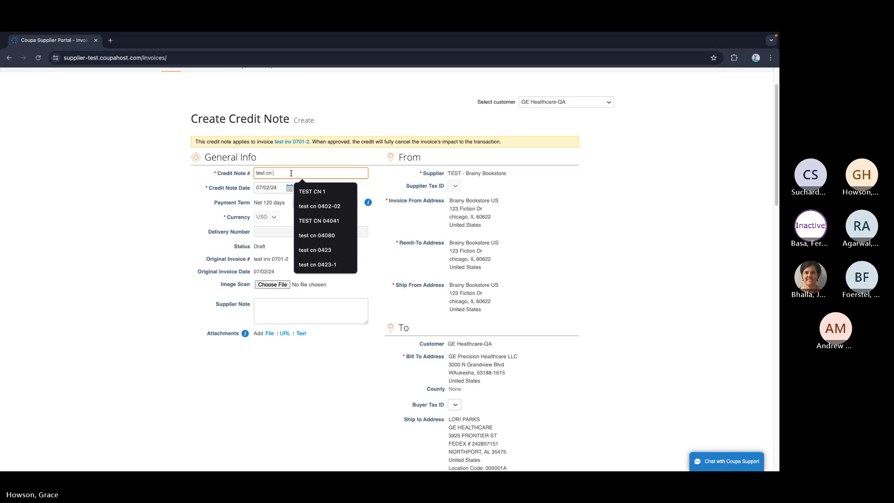
text(0701-2)
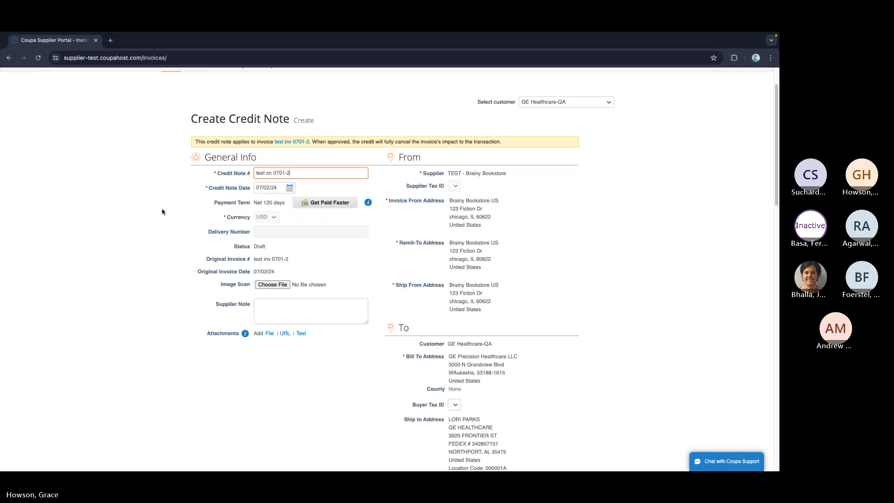
click(184, 219)
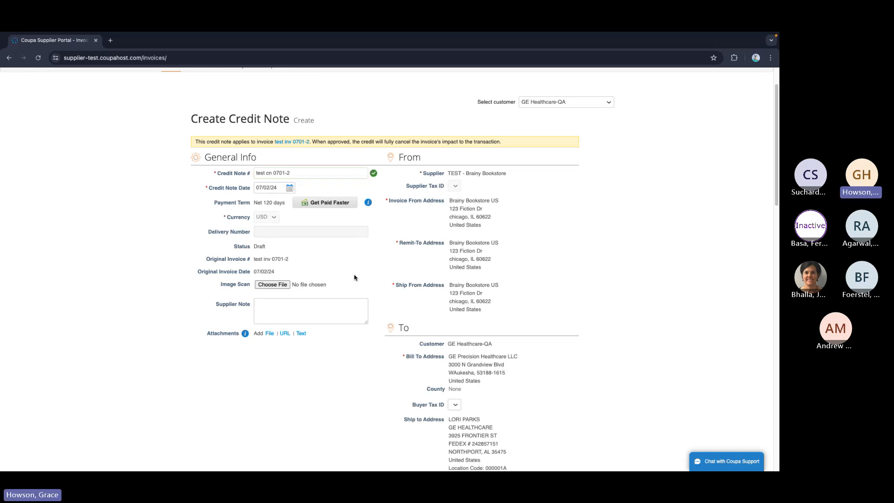
Review the credit note's addresses, Business Book line and totals, submit it and confirm sending the credit note
scroll(375, 280, down, 3)
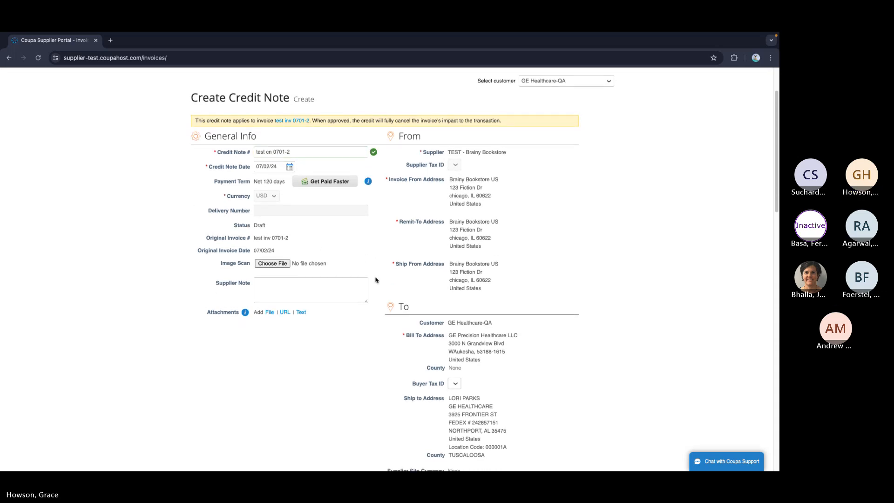
scroll(375, 279, down, 5)
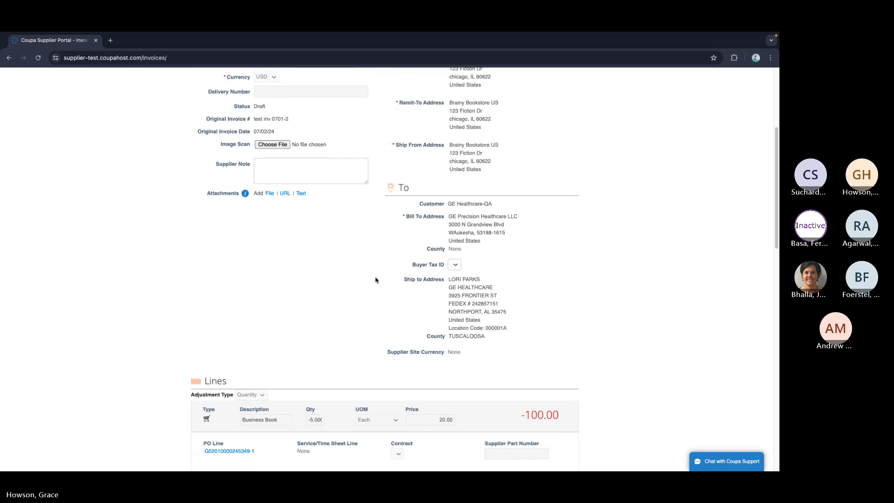
scroll(376, 280, down, 5)
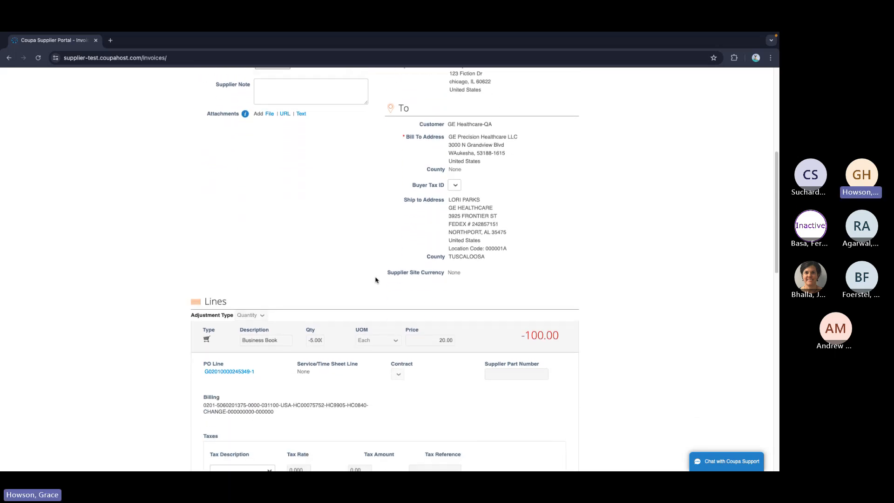
scroll(376, 280, down, 5)
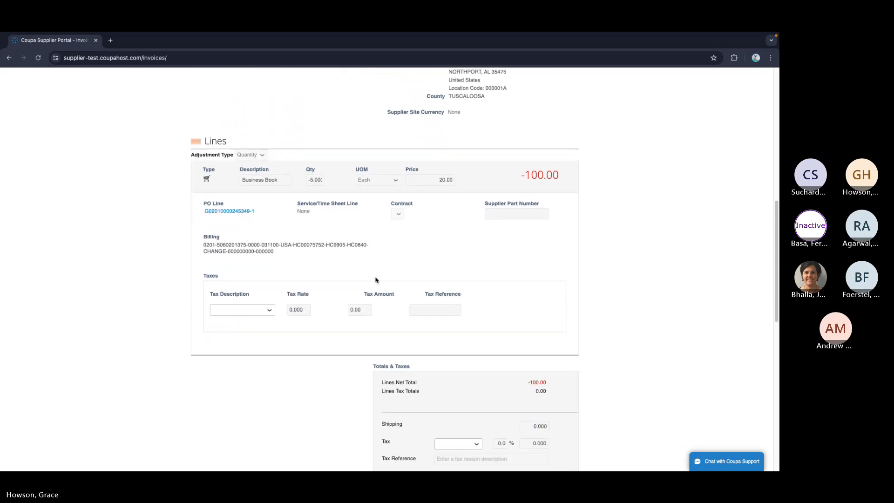
scroll(376, 279, down, 7)
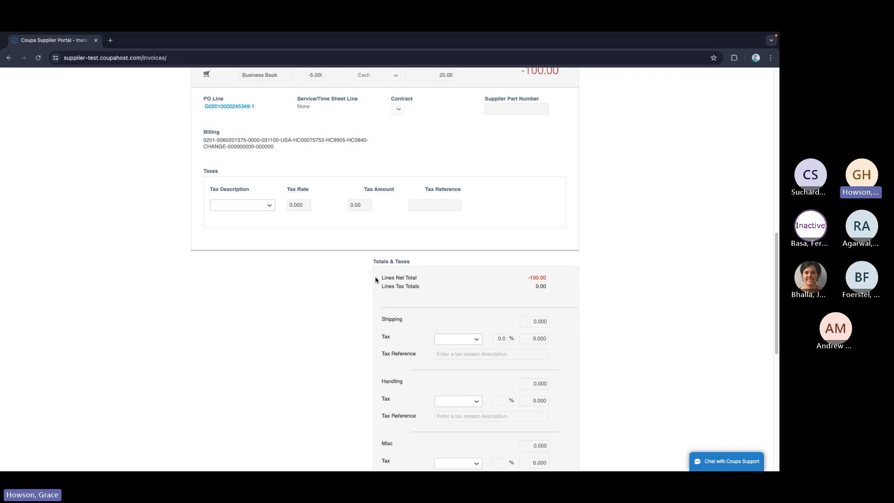
scroll(377, 279, down, 4)
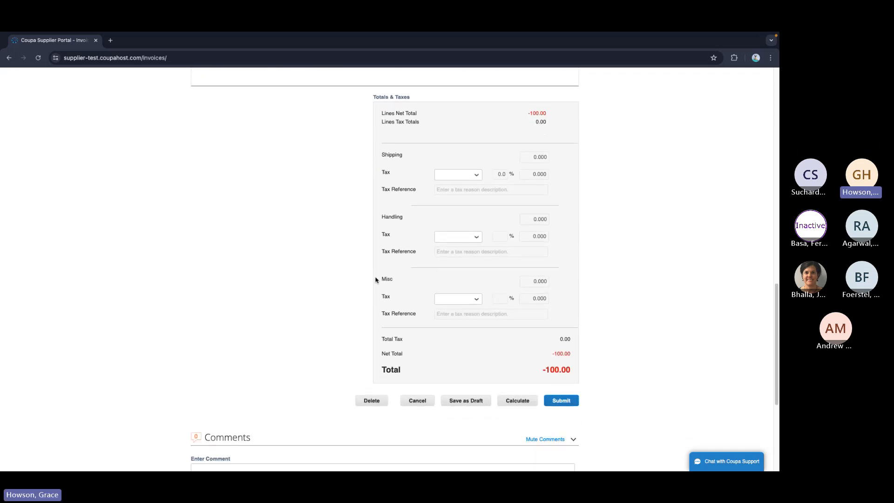
click(562, 401)
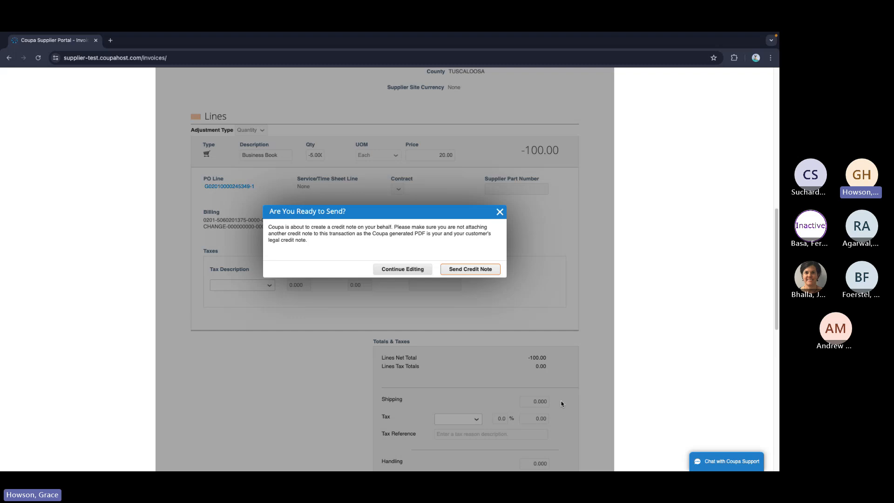
click(488, 270)
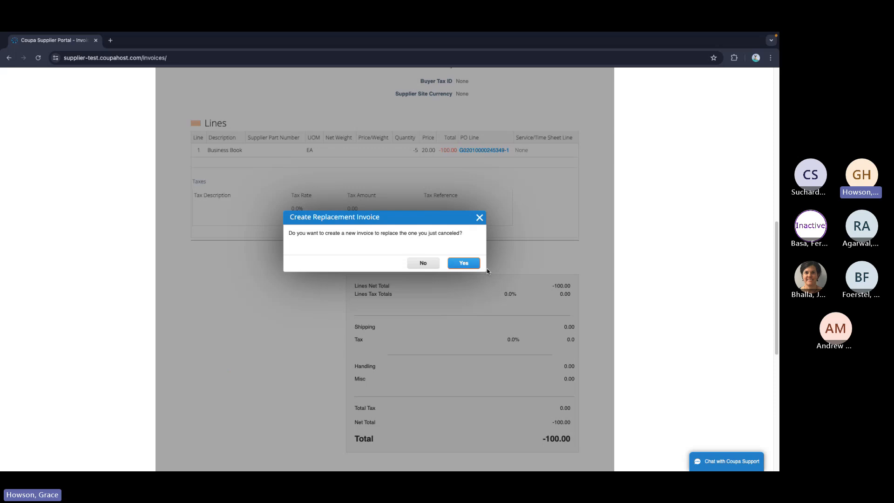
Decline creating a replacement for the canceled invoice and review the updated invoice list
click(421, 265)
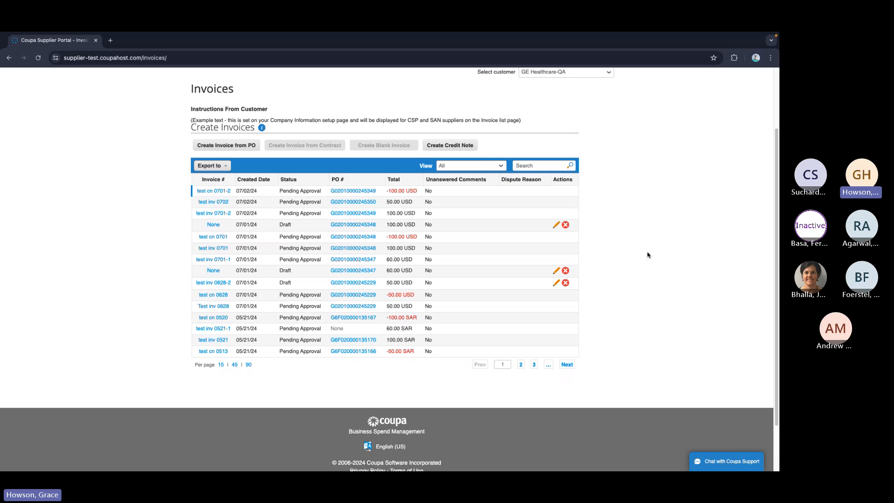
scroll(648, 255, up, 3)
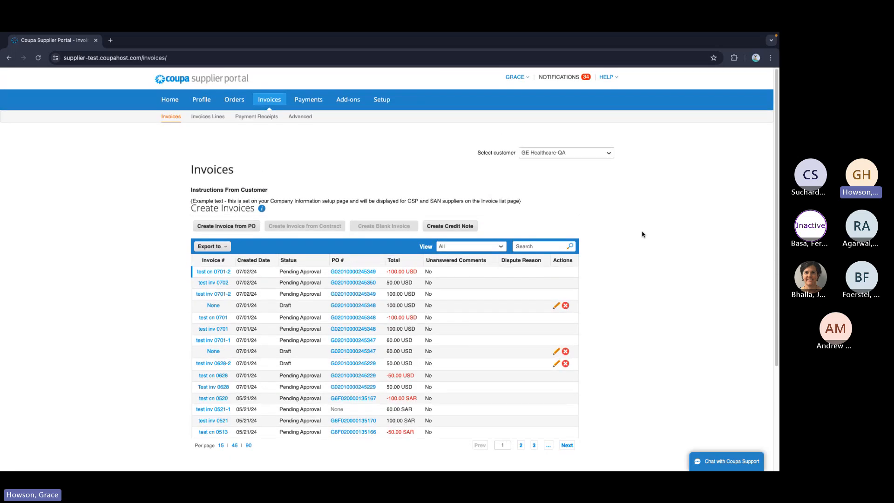
Mark the unacknowledged purchase order for five Business Books as acknowledged and return to the purchase order list
click(249, 99)
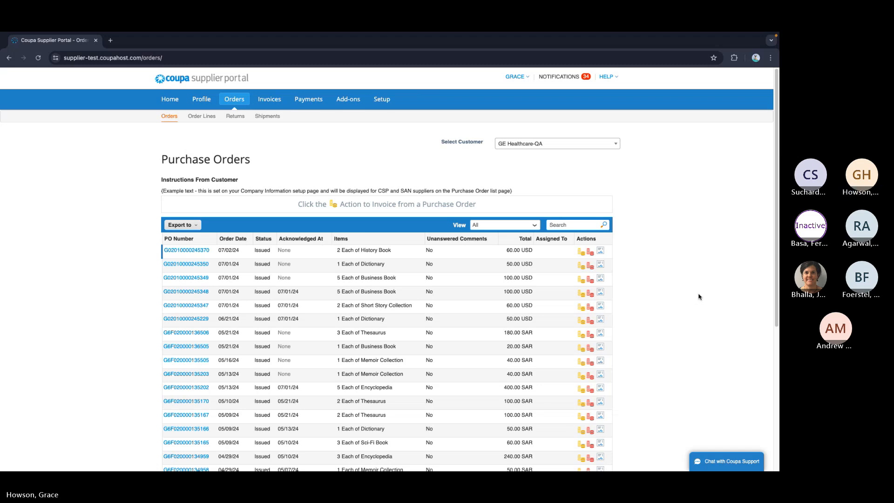
click(185, 278)
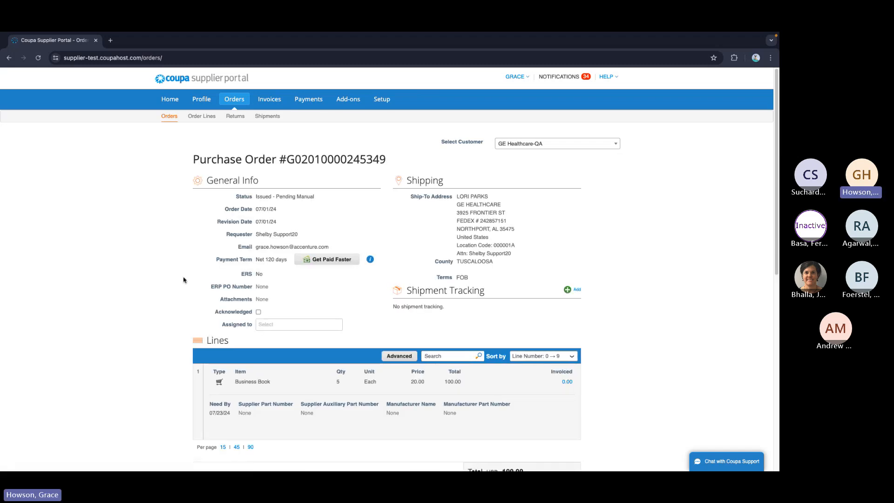
click(258, 313)
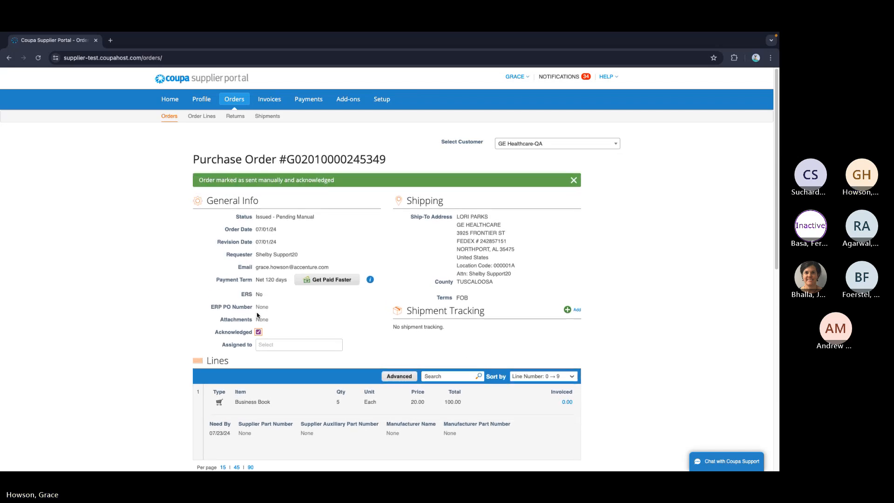
scroll(178, 289, down, 3)
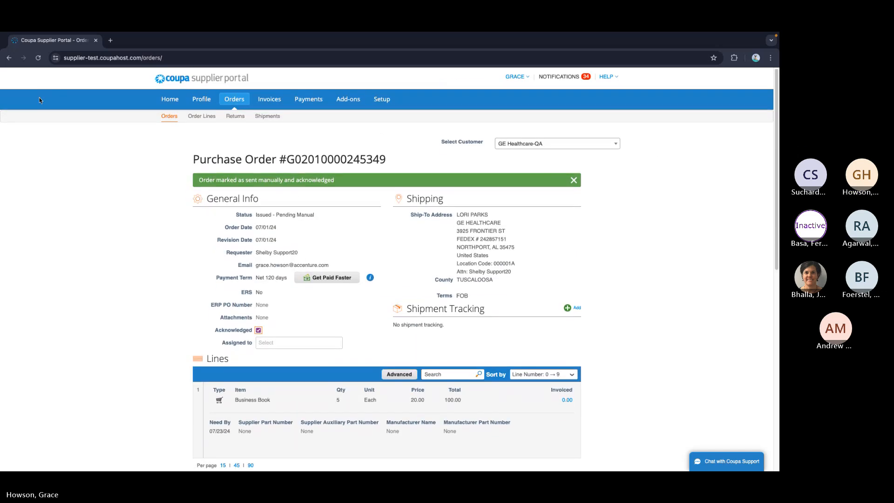
click(170, 117)
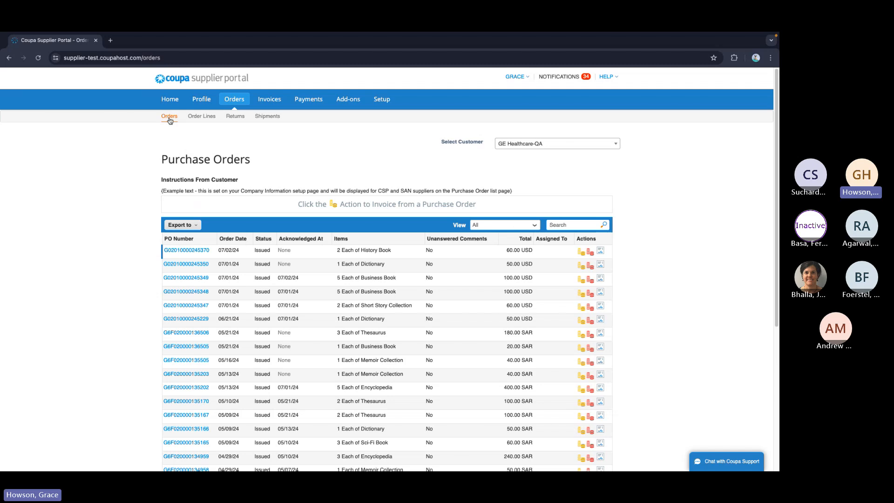
Start a new purchase order table view named "test" that is visible only to its creator
click(497, 227)
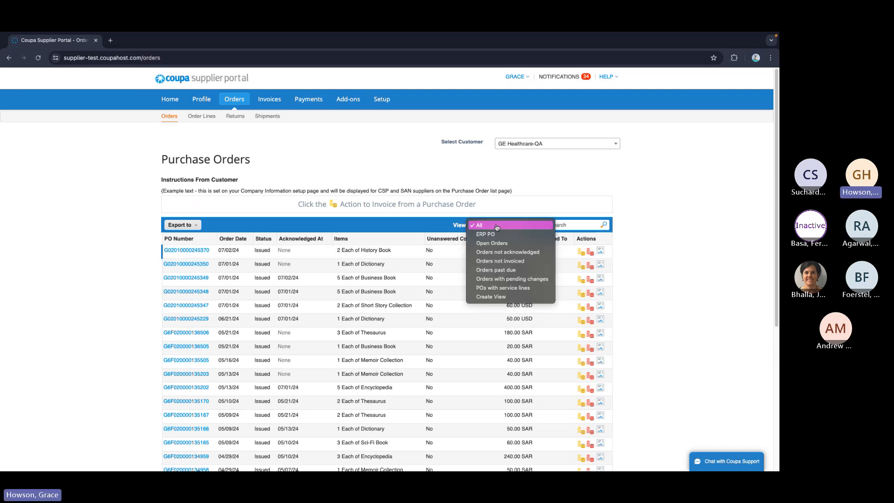
click(498, 298)
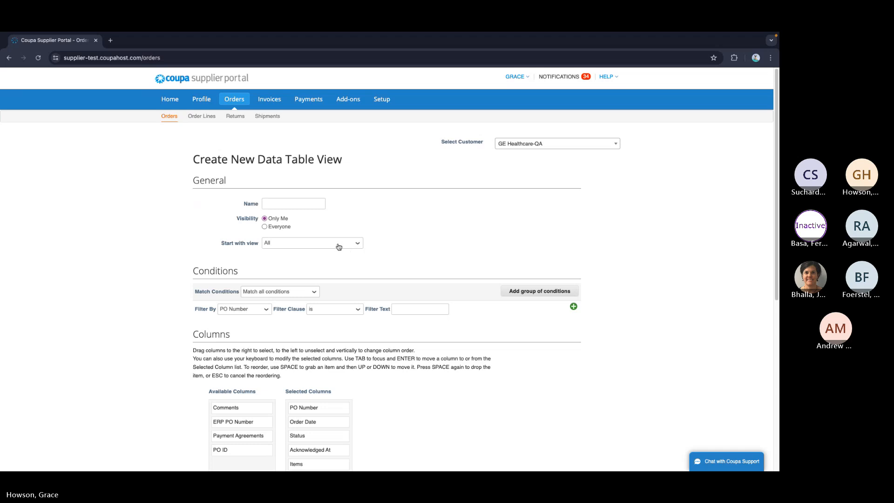
click(287, 202)
text(te)
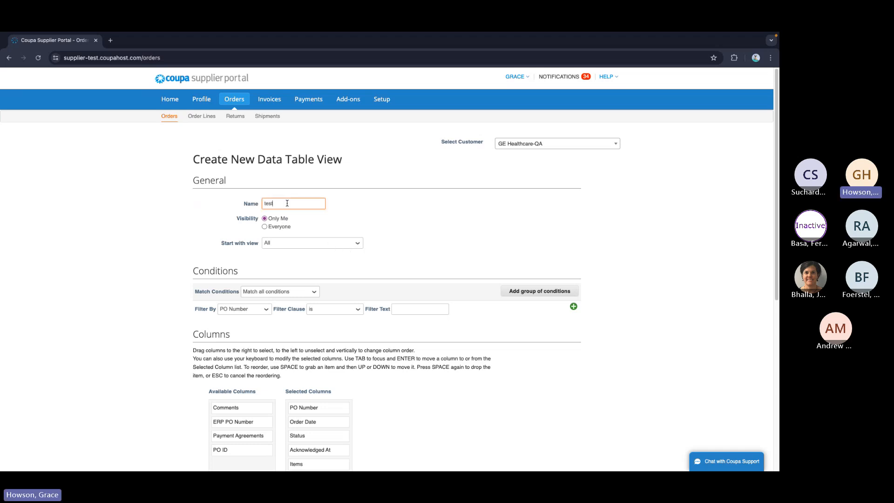
text(st)
click(379, 219)
Add the ERP PO Number column between Status and Acknowledged At, and discard the new view without saving
scroll(158, 360, down, 3)
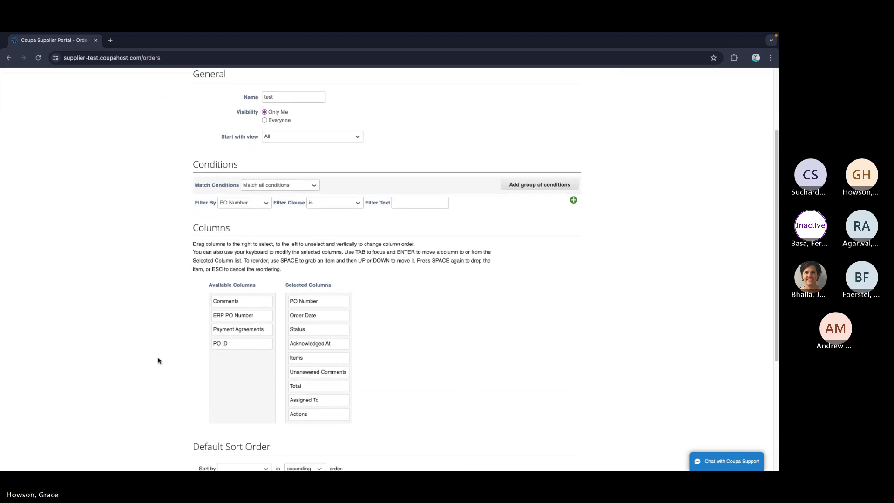
scroll(158, 360, down, 1)
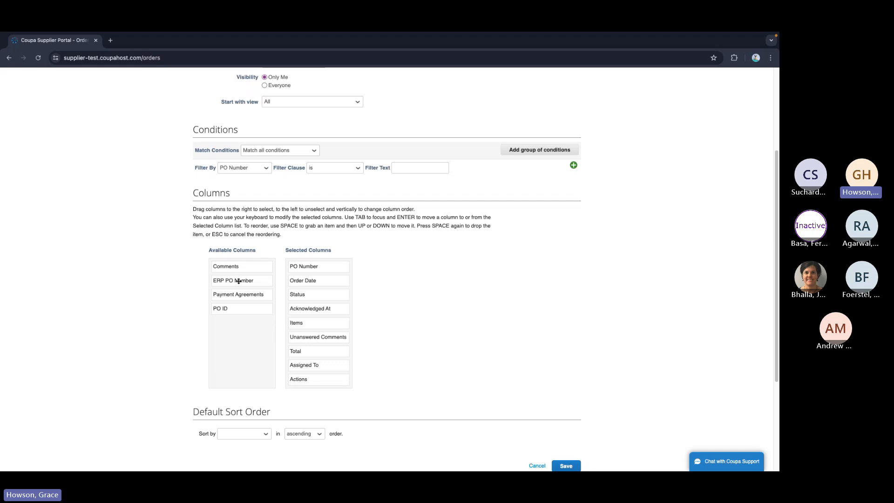
drag(238, 280, 316, 304)
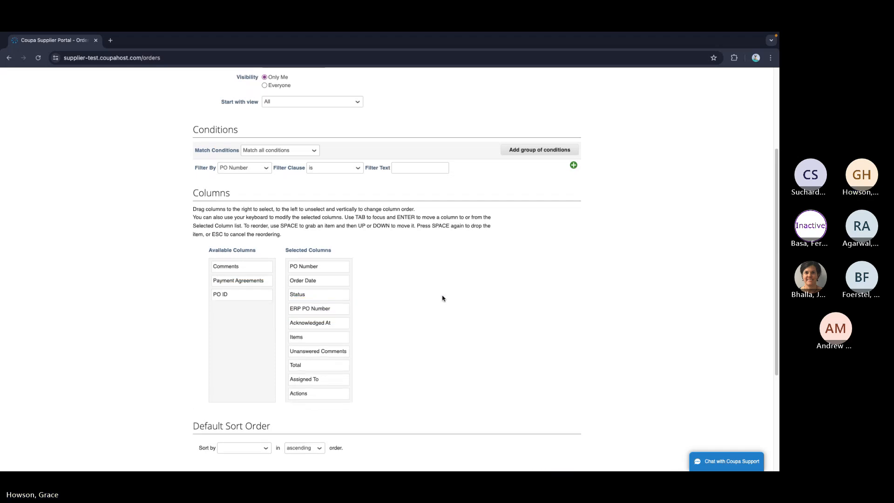
scroll(442, 298, down, 3)
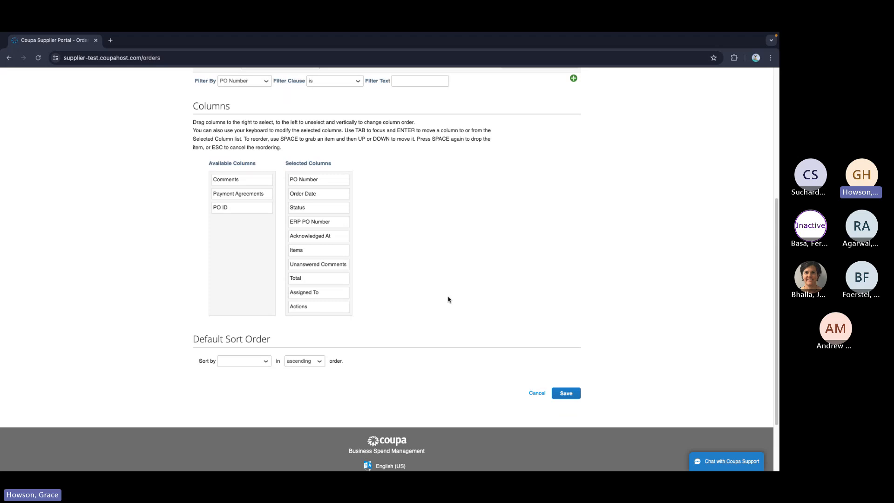
click(536, 394)
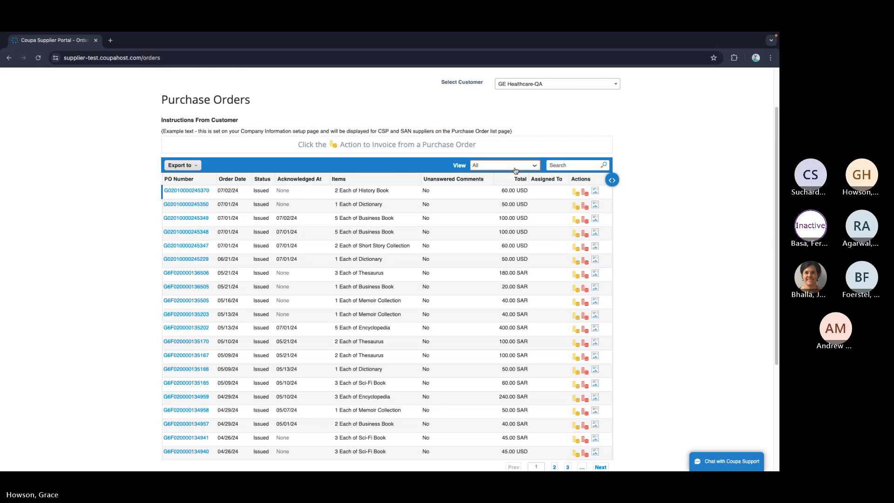
Show the purchase order list in the existing ERP PO view
click(514, 169)
click(510, 176)
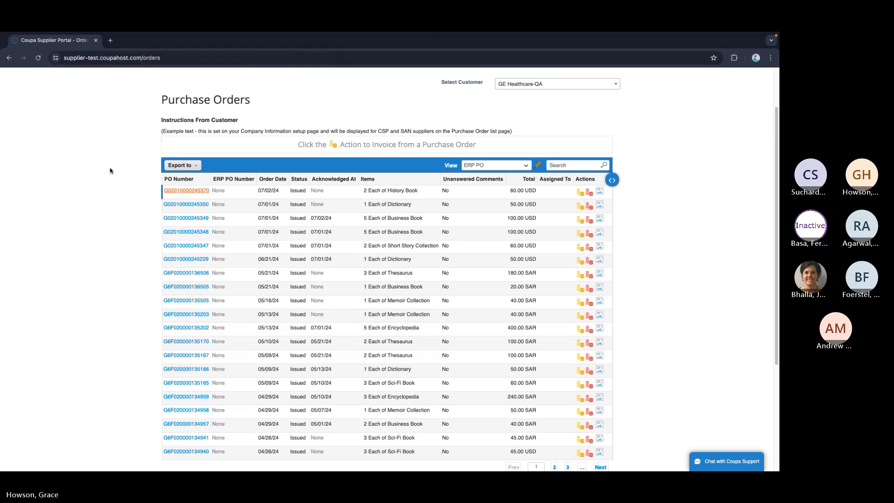
Switch from the supplier portal to the presentation's Next Steps slide
key(ctrl+Left)
click(392, 262)
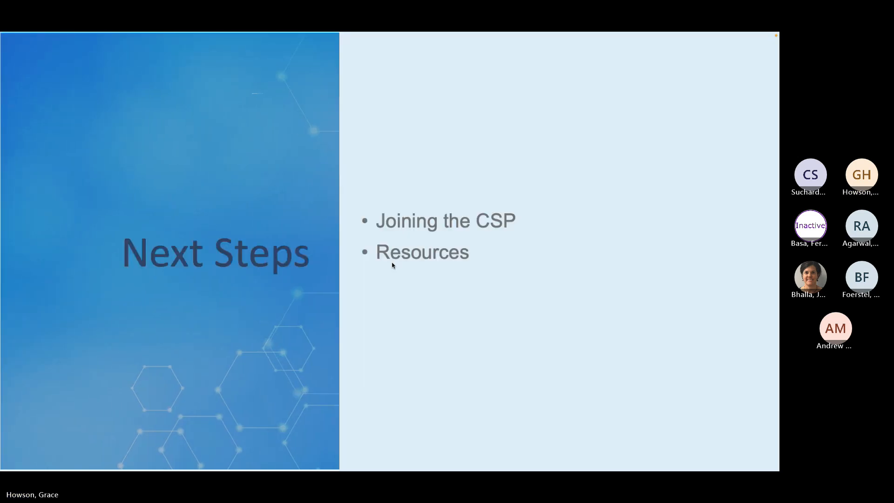